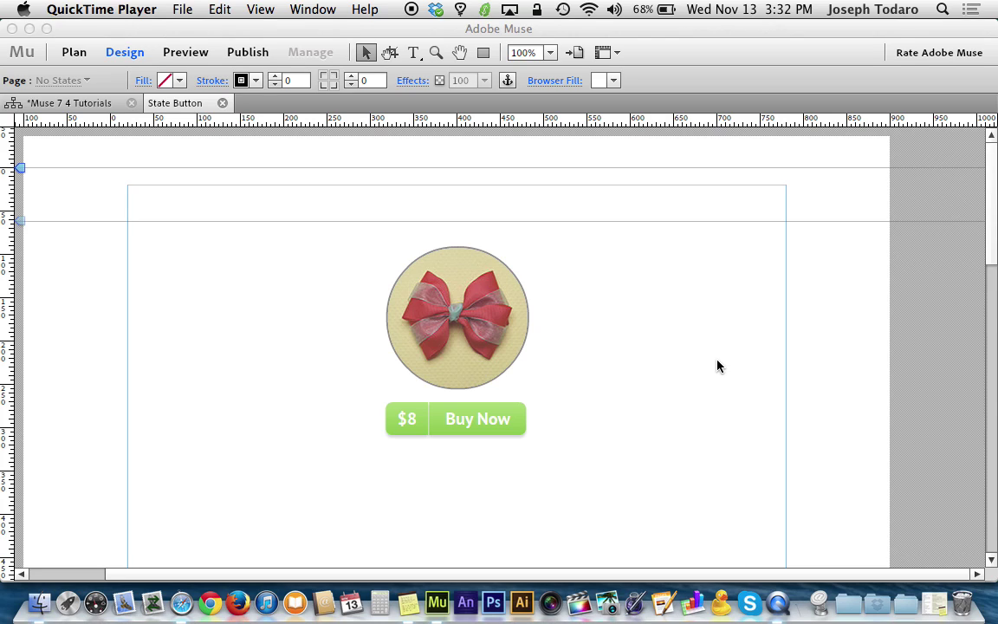
- Bring the Muse design window forward to preview the State Button page in Safari
{"action": "left_click", "coordinate": [717, 366]}
{"action": "key", "text": "super+shift+e"}
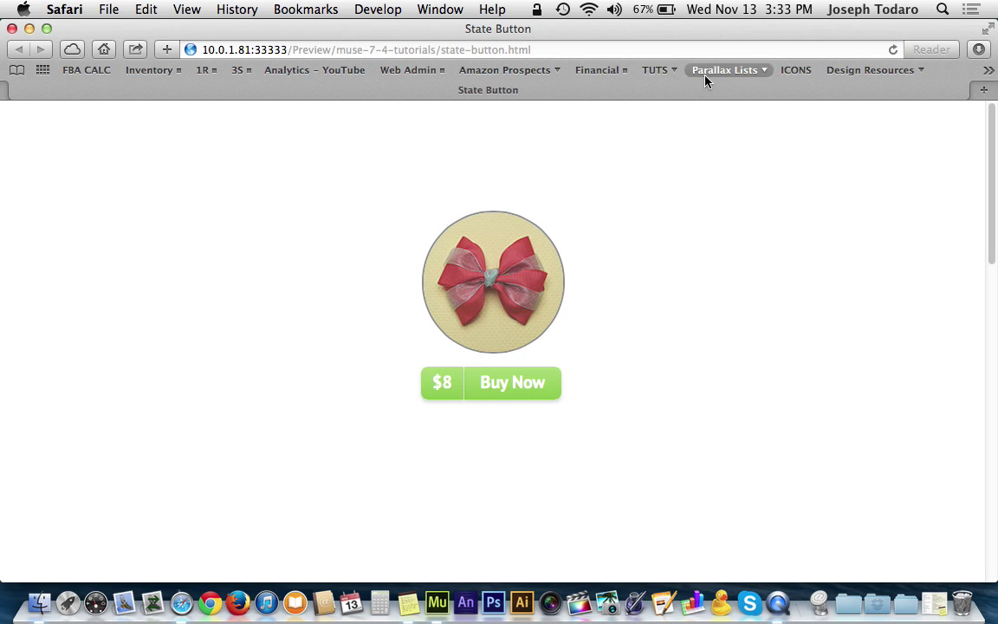
{"action": "scroll", "coordinate": [744, 240], "scroll_direction": "down", "scroll_amount": 5}
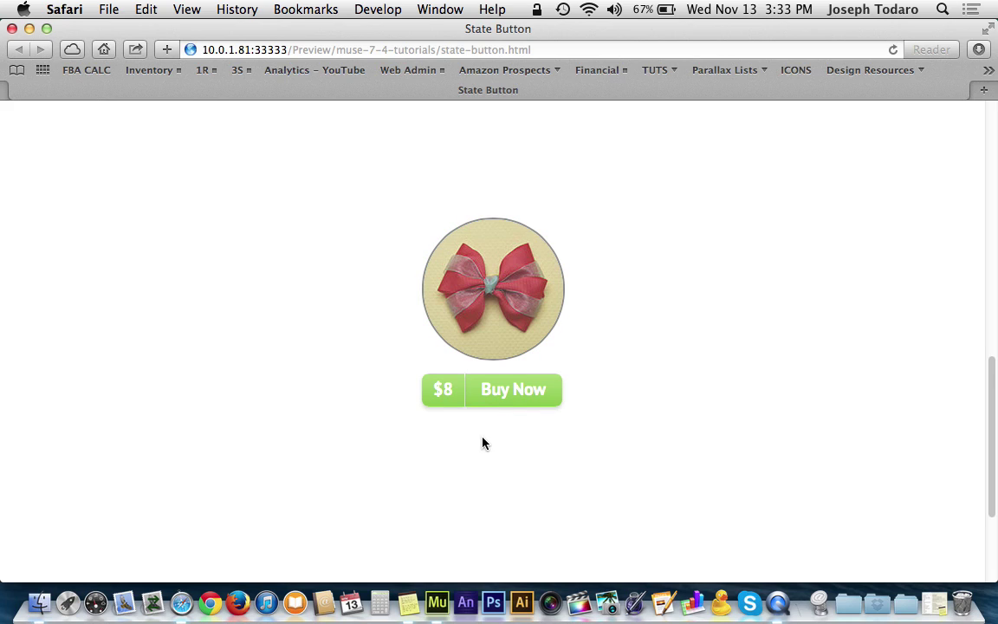
- Return to the Muse design view and select the bow image, $8 label and Buy Now label
{"action": "key", "text": "F3"}
{"action": "left_click", "coordinate": [308, 183]}
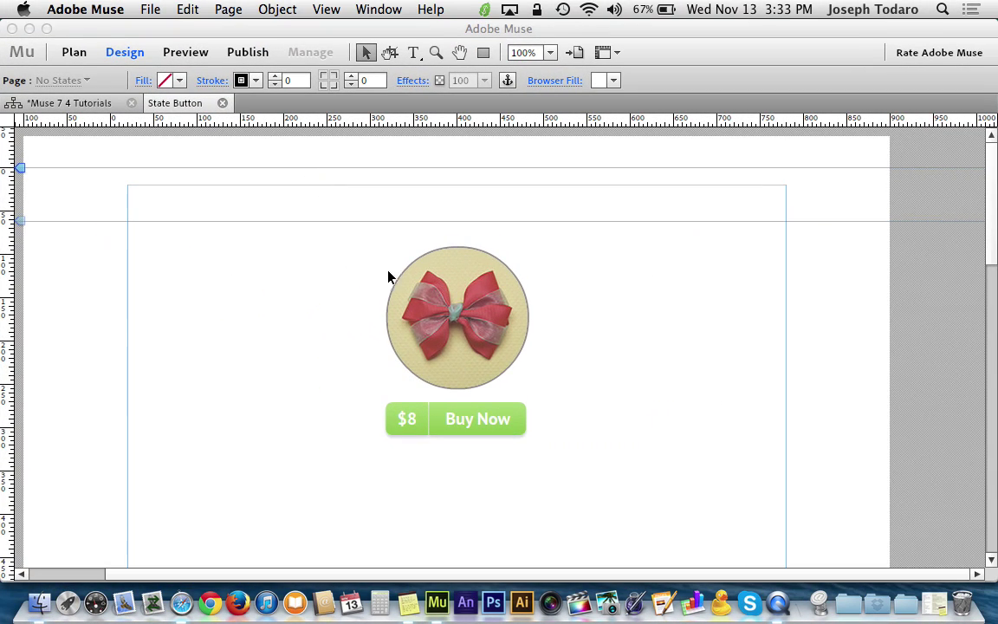
{"action": "left_click", "coordinate": [425, 305]}
{"action": "left_click", "coordinate": [416, 420]}
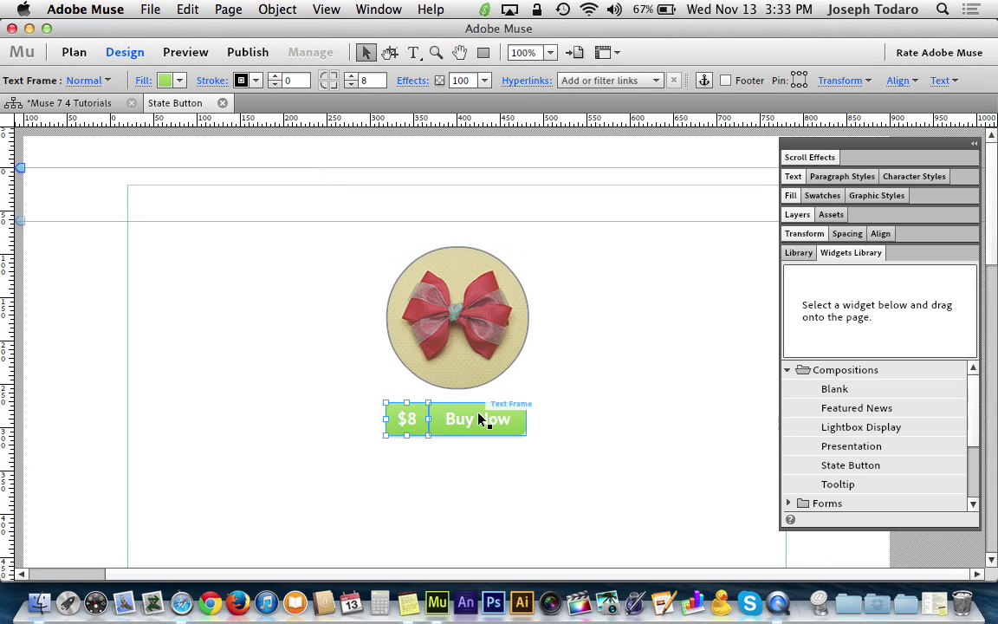
{"action": "left_click", "coordinate": [452, 343]}
{"action": "left_click", "coordinate": [403, 414]}
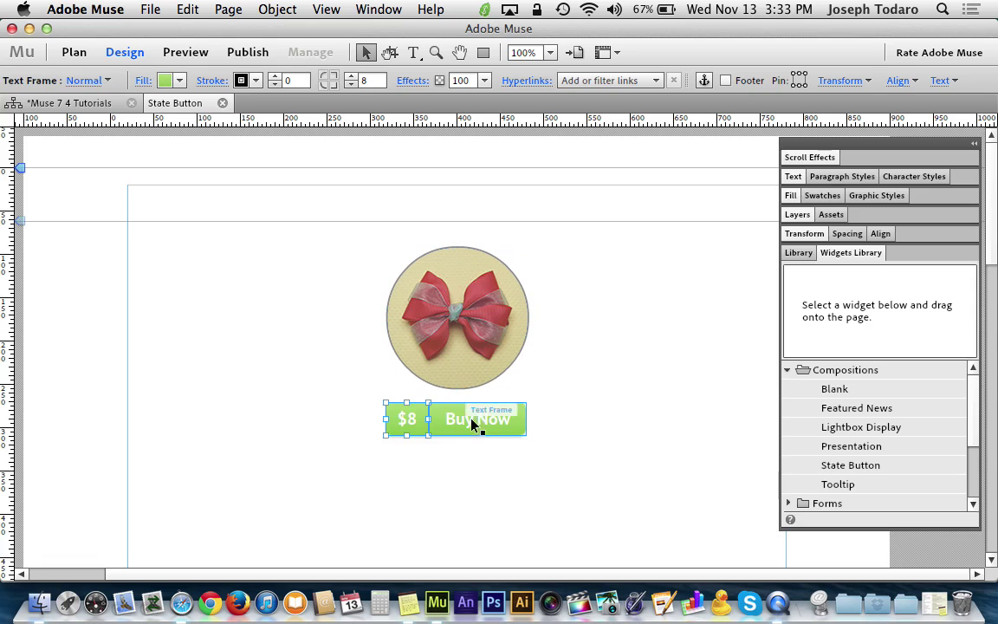
{"action": "left_click", "coordinate": [472, 423]}
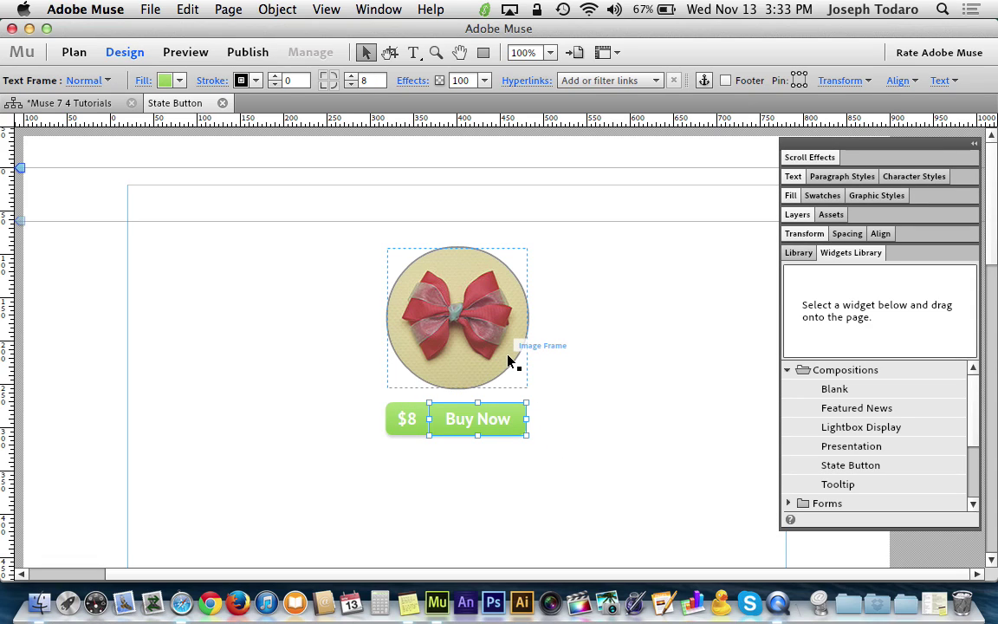
{"action": "left_click", "coordinate": [549, 336]}
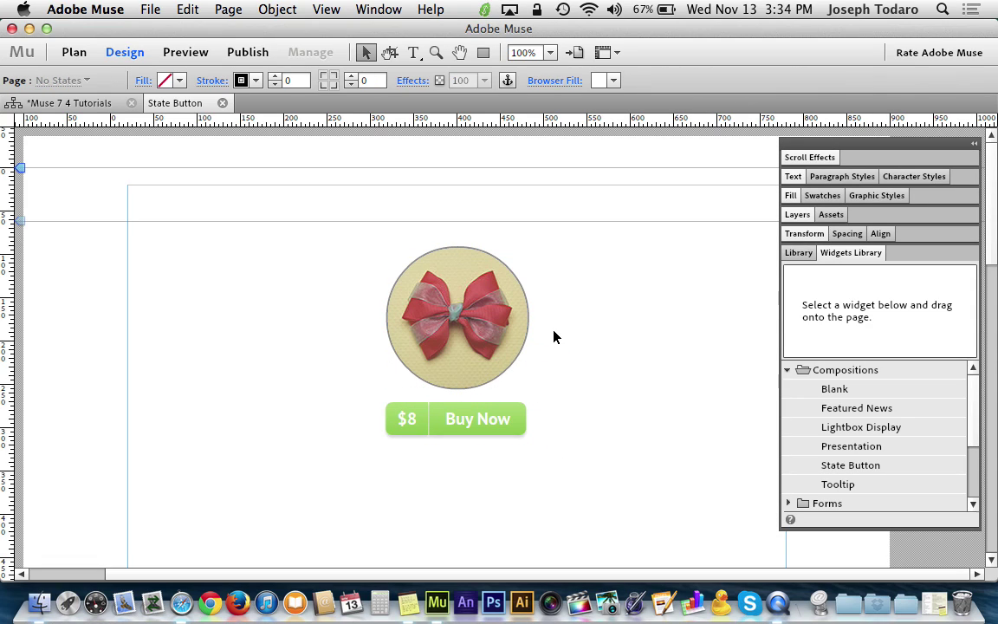
- Marquee-select the bow image and Buy Now button together and drag them to the page's left side
{"action": "left_click_drag", "start_coordinate": [570, 324], "coordinate": [336, 448]}
{"action": "left_click", "coordinate": [618, 463]}
{"action": "left_click_drag", "start_coordinate": [617, 463], "coordinate": [407, 336]}
{"action": "left_click_drag", "start_coordinate": [492, 335], "coordinate": [269, 330]}
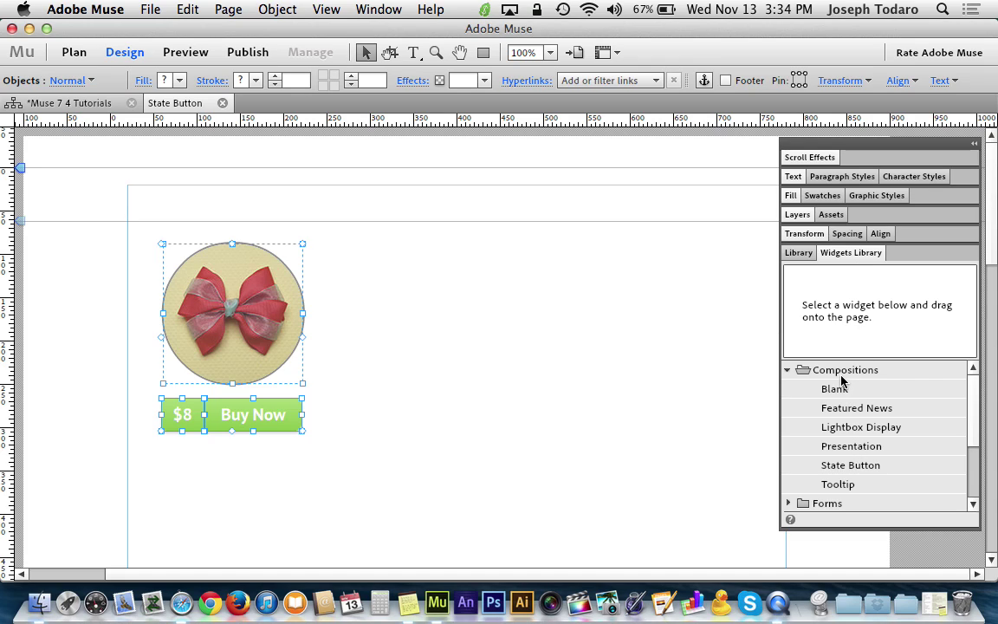
- Drag a State Button widget from the Compositions library onto the page
{"action": "left_click", "coordinate": [864, 469]}
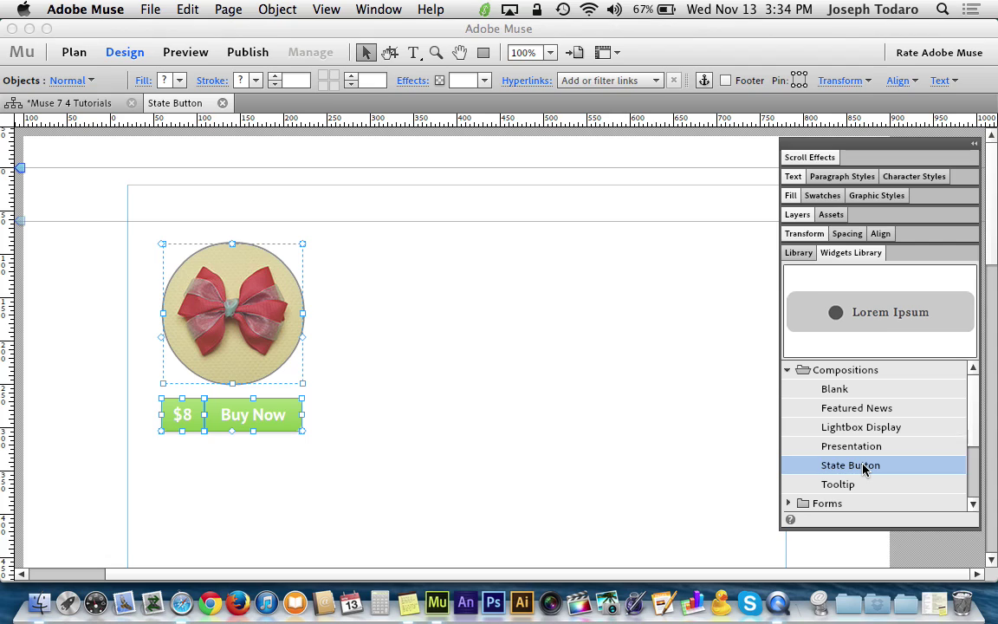
{"action": "left_click_drag", "start_coordinate": [863, 469], "coordinate": [491, 362]}
{"action": "left_click", "coordinate": [562, 423]}
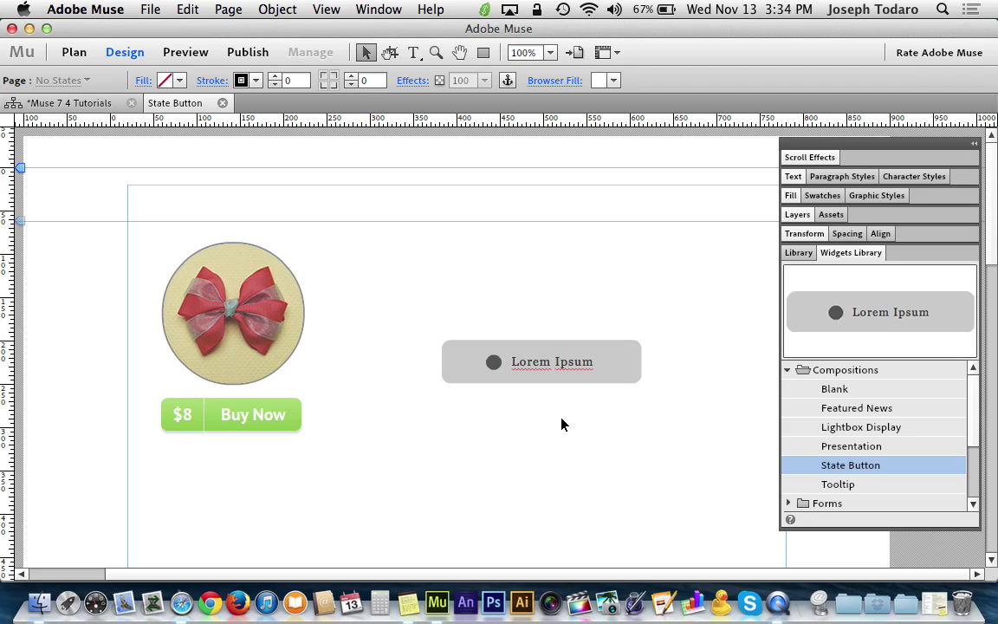
- Shift the widget's Lorem Ipsum text right, then move the whole state button down and right
{"action": "left_click", "coordinate": [535, 363]}
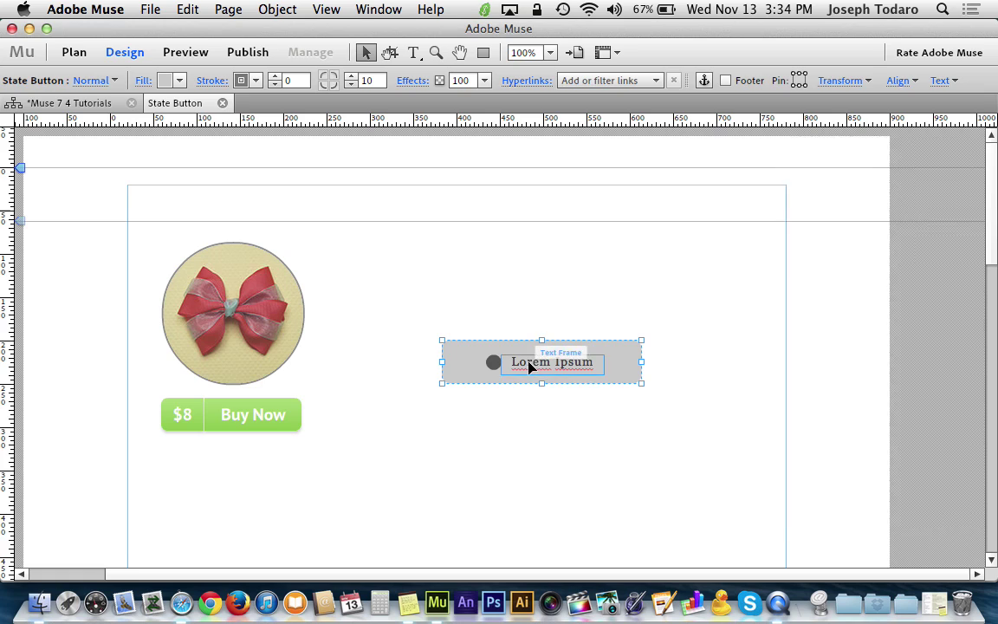
{"action": "left_click", "coordinate": [534, 363]}
{"action": "left_click", "coordinate": [489, 363]}
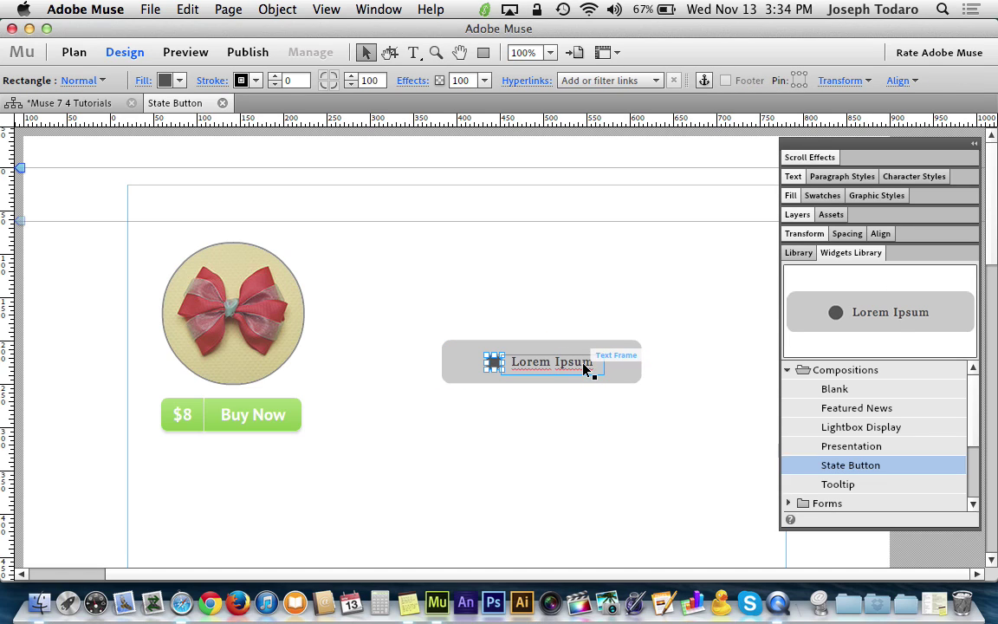
{"action": "left_click", "coordinate": [509, 370]}
{"action": "left_click_drag", "start_coordinate": [509, 370], "coordinate": [551, 365]}
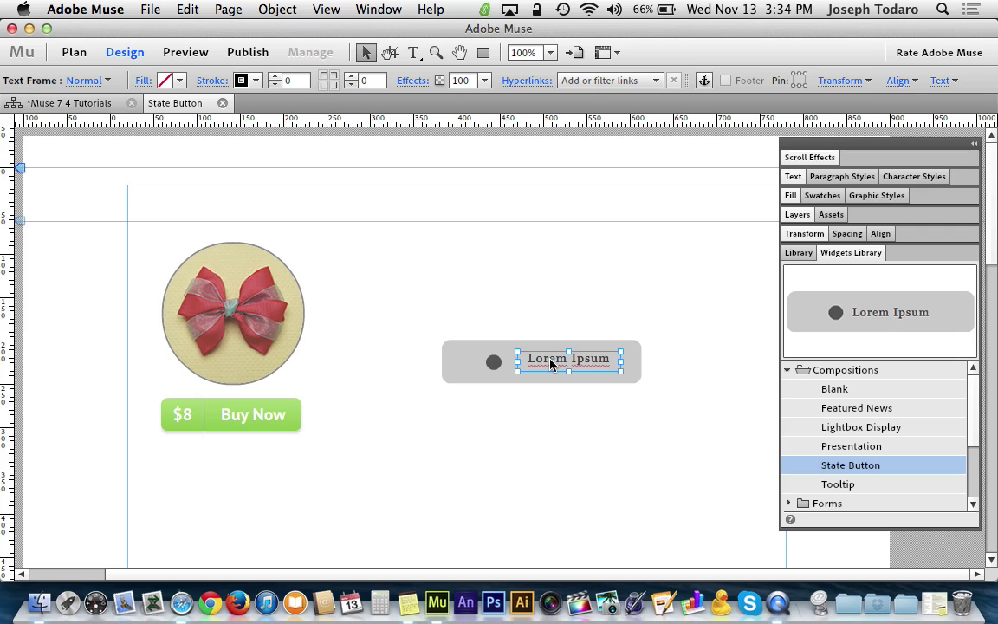
{"action": "left_click", "coordinate": [498, 363]}
{"action": "left_click_drag", "start_coordinate": [543, 373], "coordinate": [539, 375]}
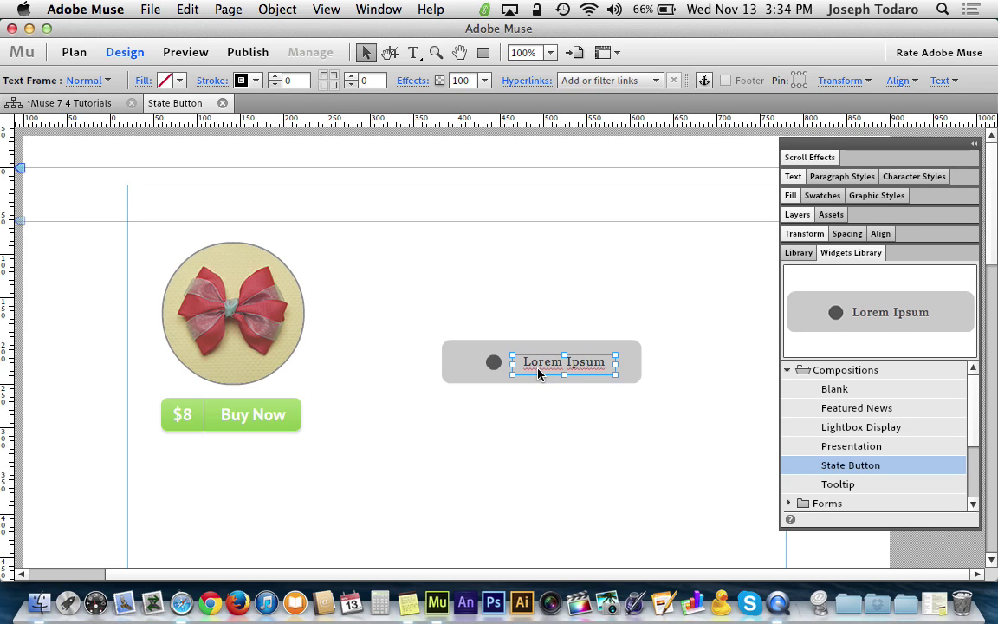
{"action": "left_click", "coordinate": [492, 364]}
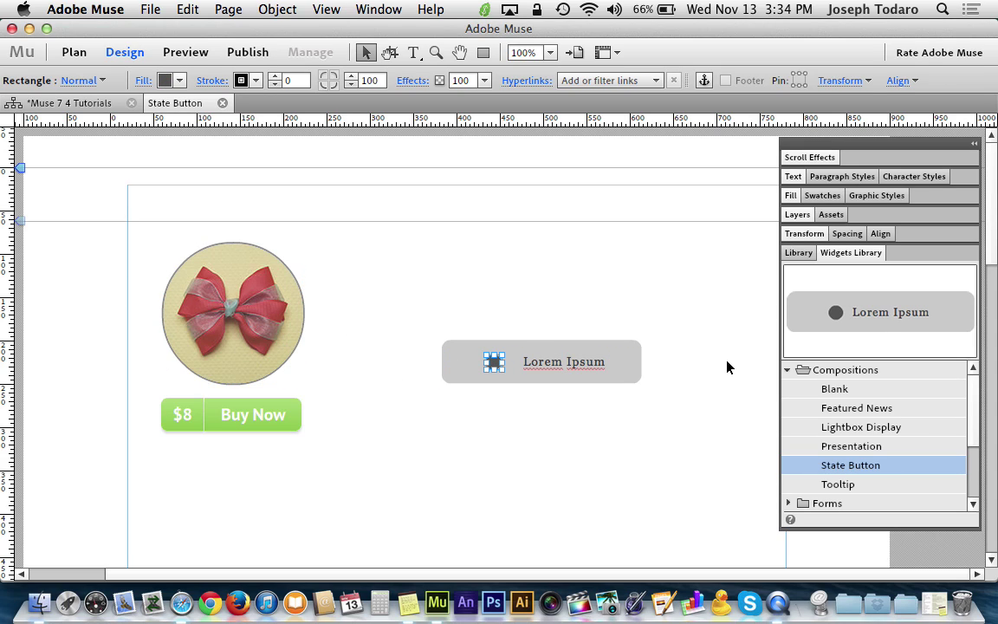
{"action": "left_click", "coordinate": [595, 369]}
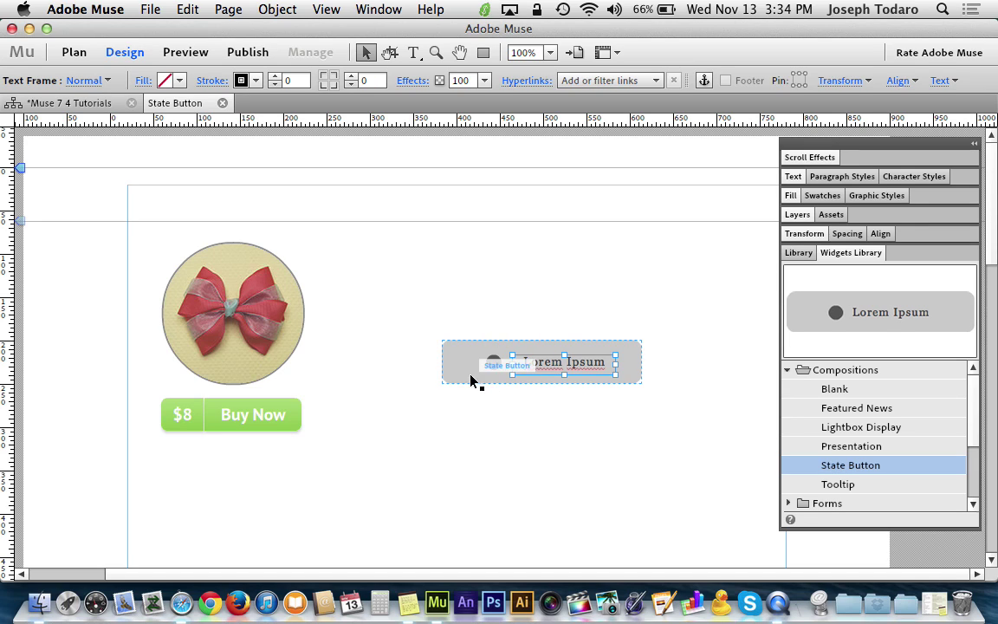
{"action": "left_click_drag", "start_coordinate": [489, 380], "coordinate": [527, 369]}
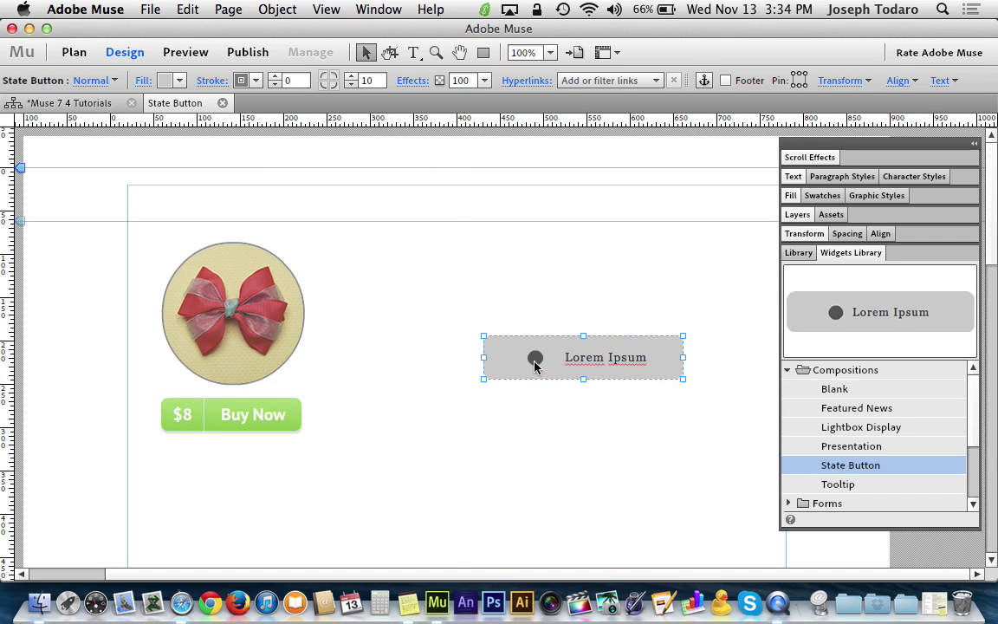
- Delete the Lorem Ipsum text and dot, and enlarge the state button to fit the bow
{"action": "left_click", "coordinate": [595, 361]}
{"action": "key", "text": "Delete"}
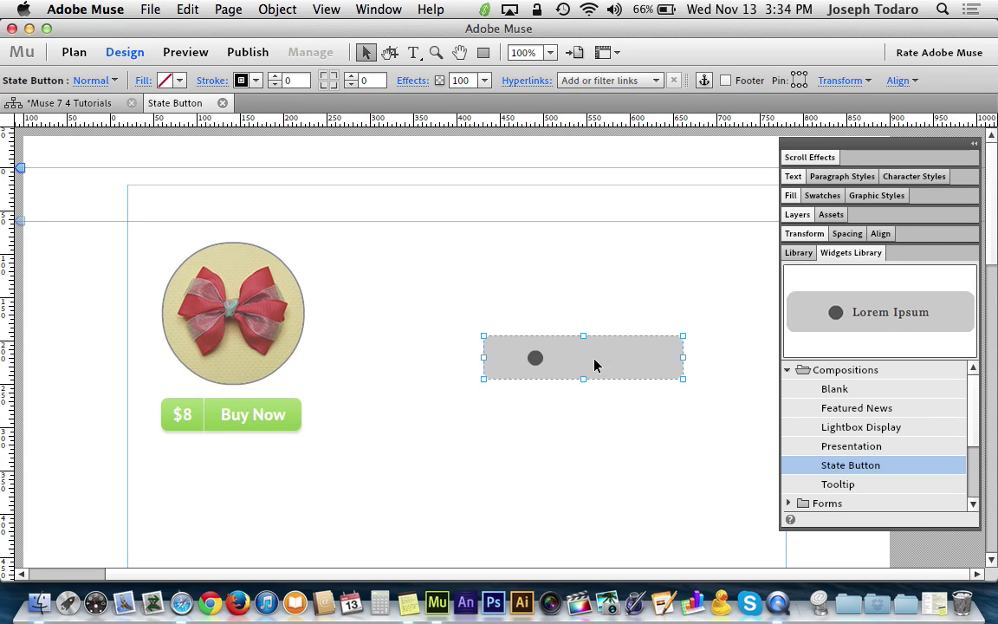
{"action": "left_click", "coordinate": [535, 358]}
{"action": "key", "text": "Delete"}
{"action": "left_click_drag", "start_coordinate": [683, 380], "coordinate": [691, 496]}
- Paste copies of the bow image and Buy Now button into the state button and raise it
{"action": "left_click_drag", "start_coordinate": [361, 402], "coordinate": [143, 291]}
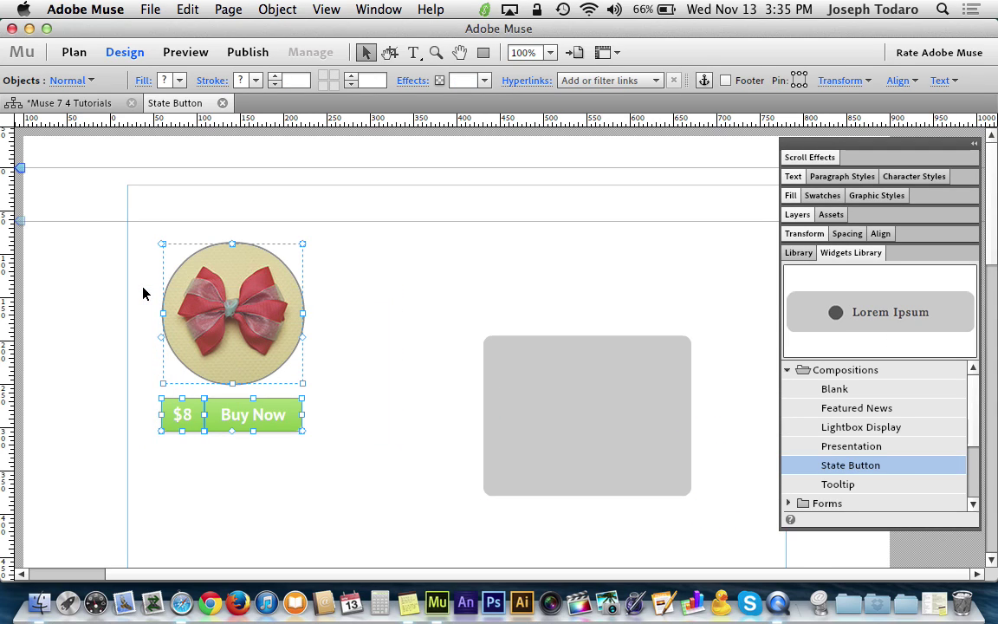
{"action": "left_click", "coordinate": [636, 413]}
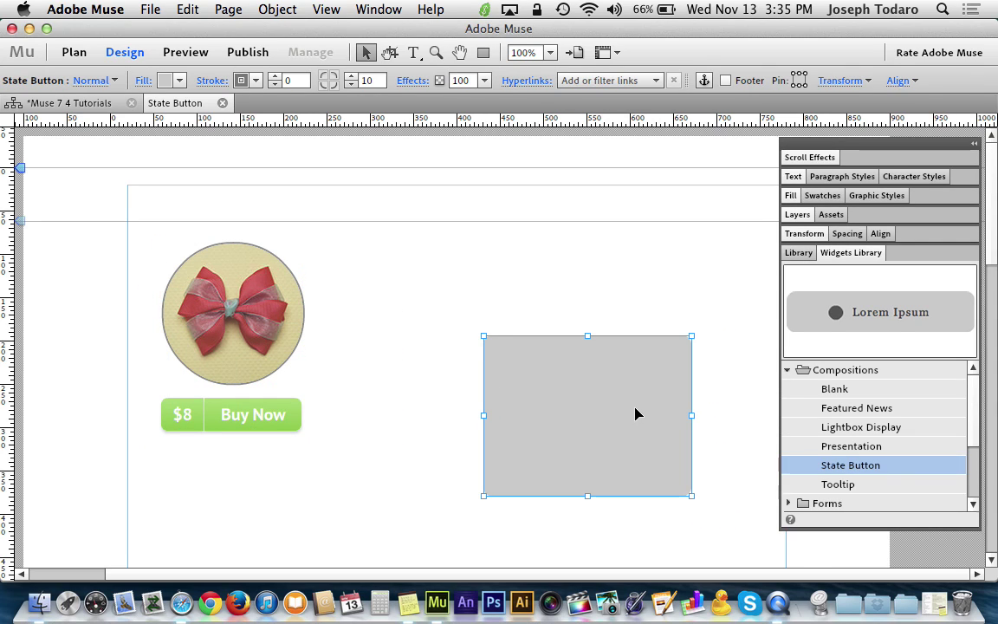
{"action": "key", "text": "ctrl+v"}
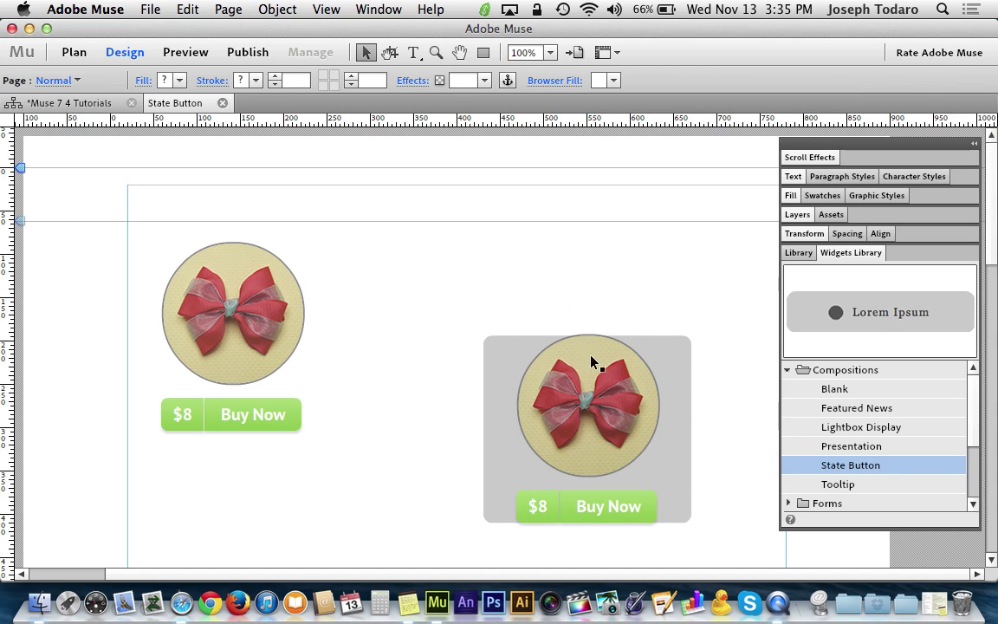
{"action": "left_click", "coordinate": [590, 370]}
{"action": "left_click_drag", "start_coordinate": [436, 327], "coordinate": [524, 299]}
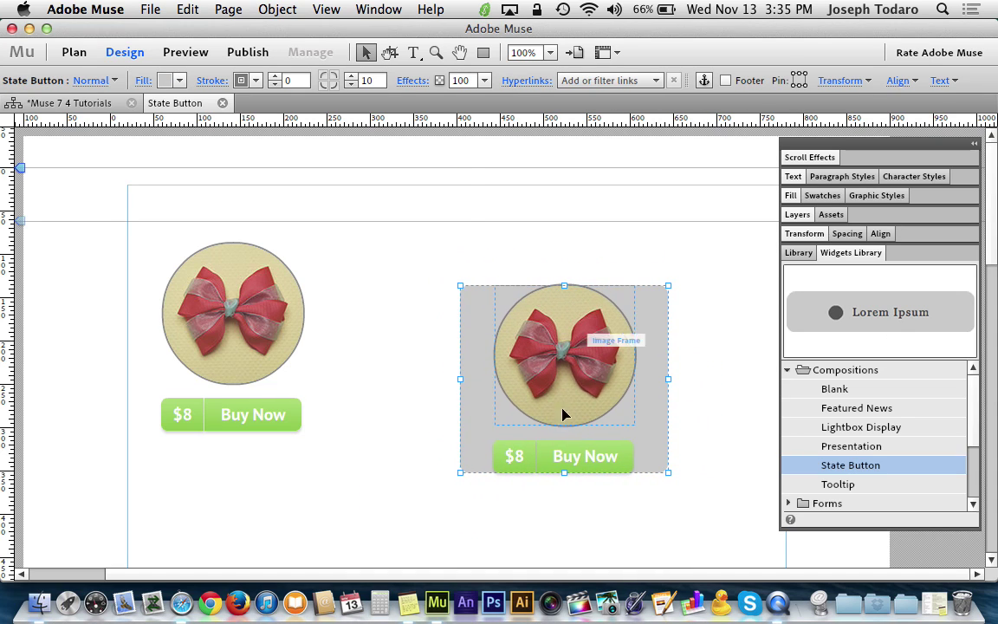
{"action": "left_click", "coordinate": [541, 510]}
- Set the state button's fill to None and preview the page in the browser
{"action": "left_click", "coordinate": [474, 425]}
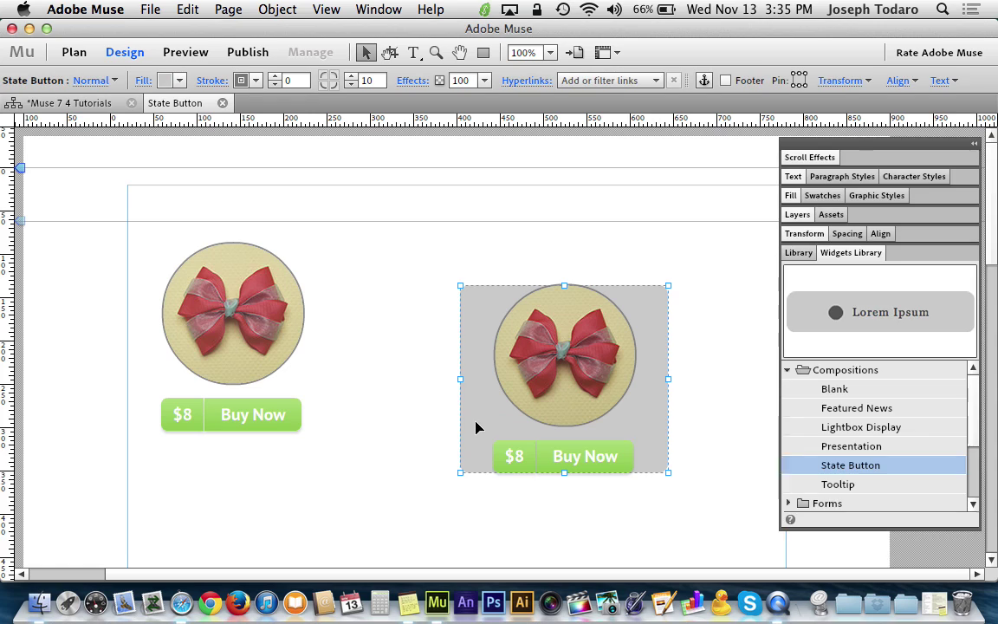
{"action": "left_click", "coordinate": [166, 80]}
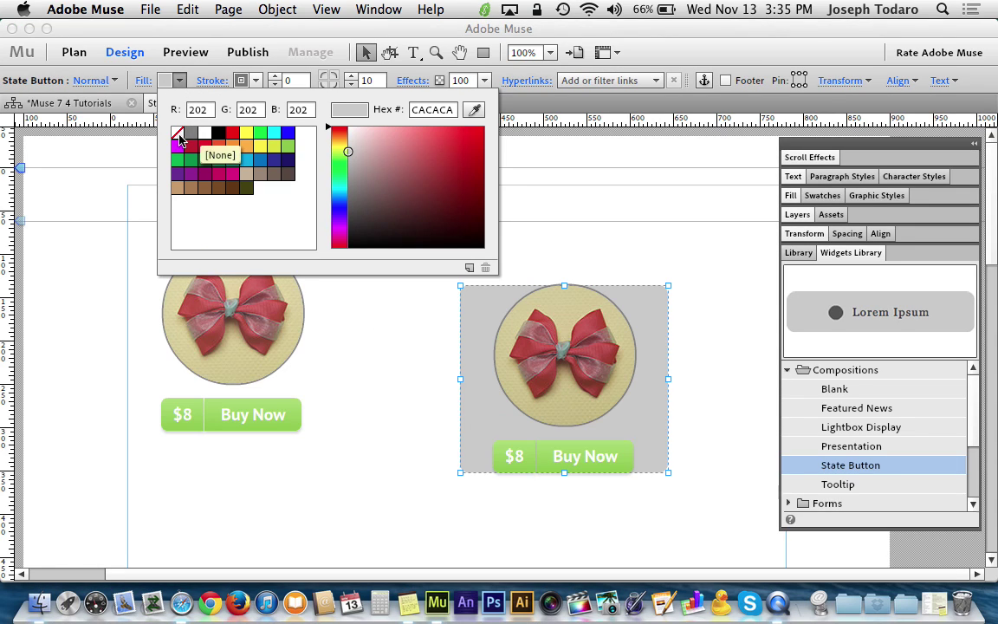
{"action": "left_click", "coordinate": [177, 132]}
{"action": "left_click", "coordinate": [374, 383]}
{"action": "left_click", "coordinate": [375, 383]}
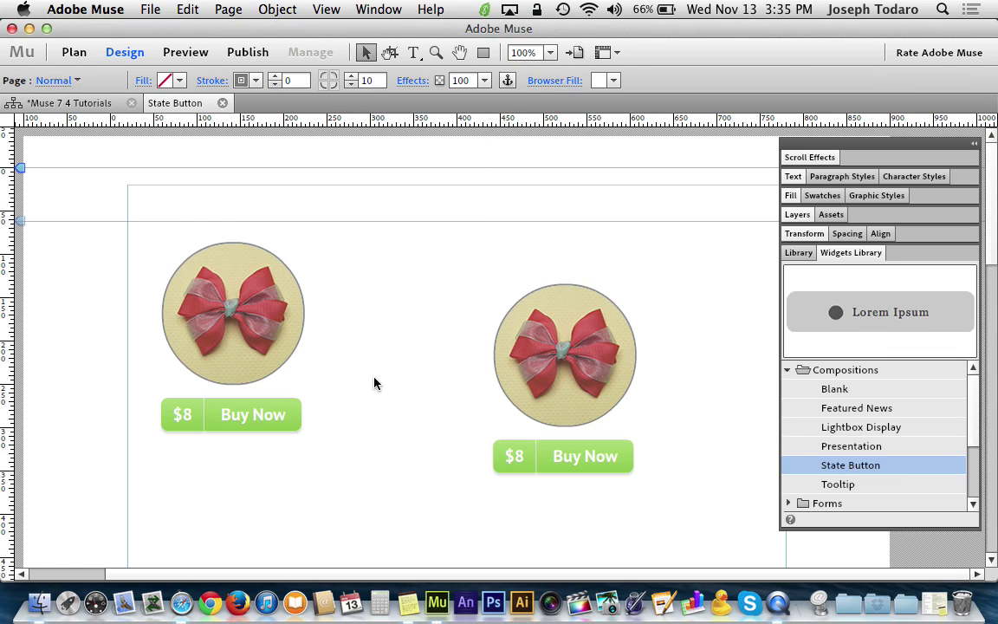
{"action": "key", "text": "super+alt+e"}
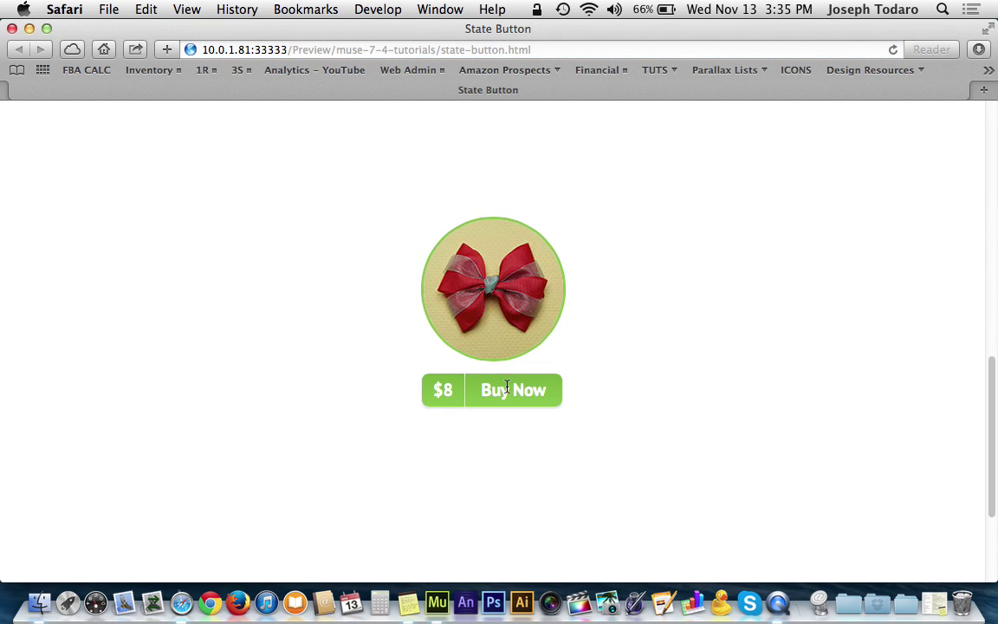
{"action": "key", "text": "super+Tab"}
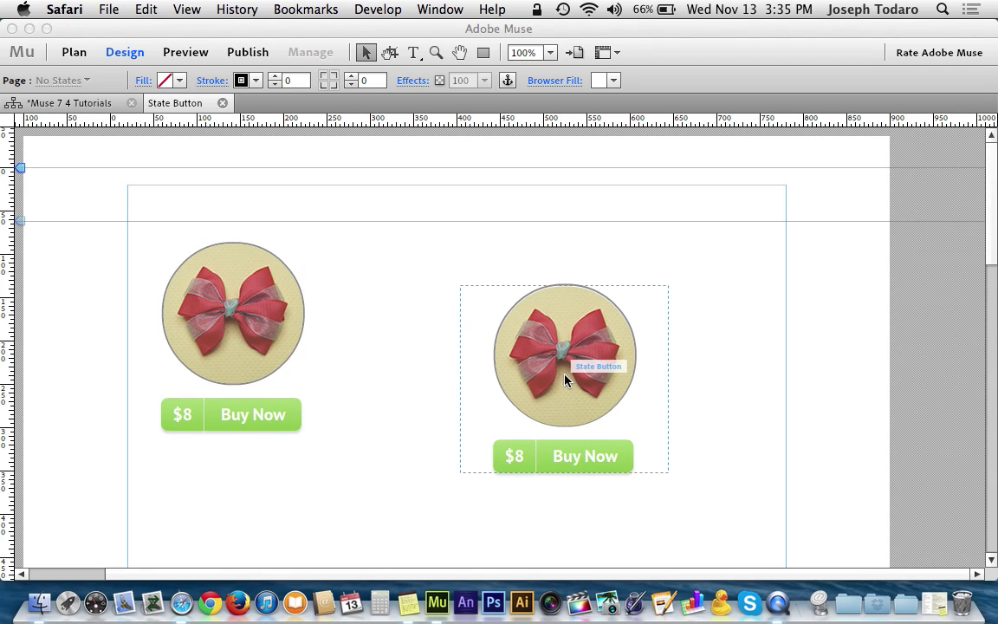
- Undo and redo the pasted content, then drag the bow and Buy Now out and back into the box
{"action": "left_click", "coordinate": [620, 377]}
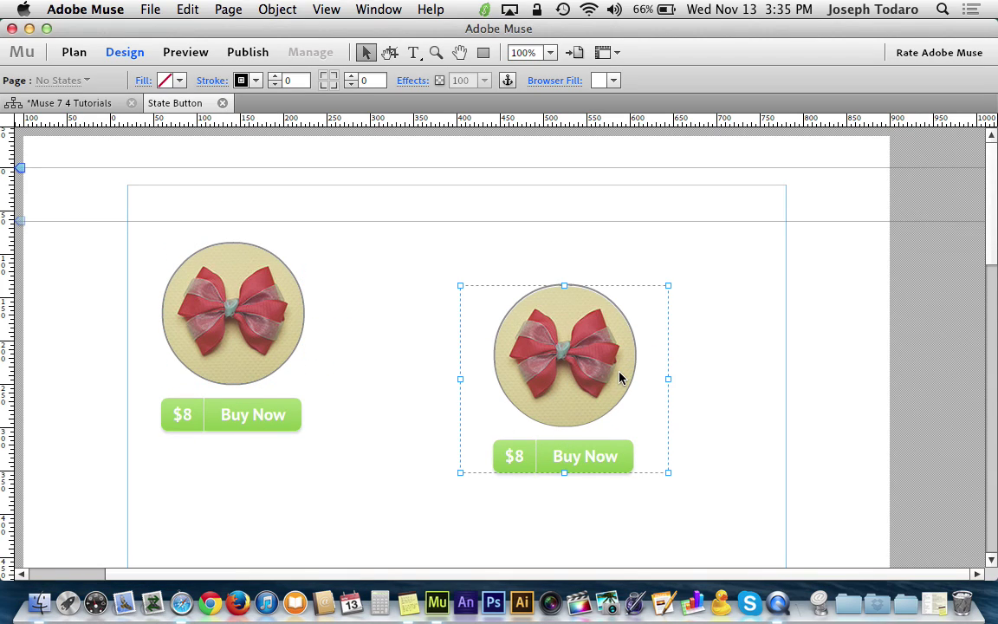
{"action": "key", "text": "super+z"}
{"action": "key", "text": "super+z"}
{"action": "key", "text": "super+z"}
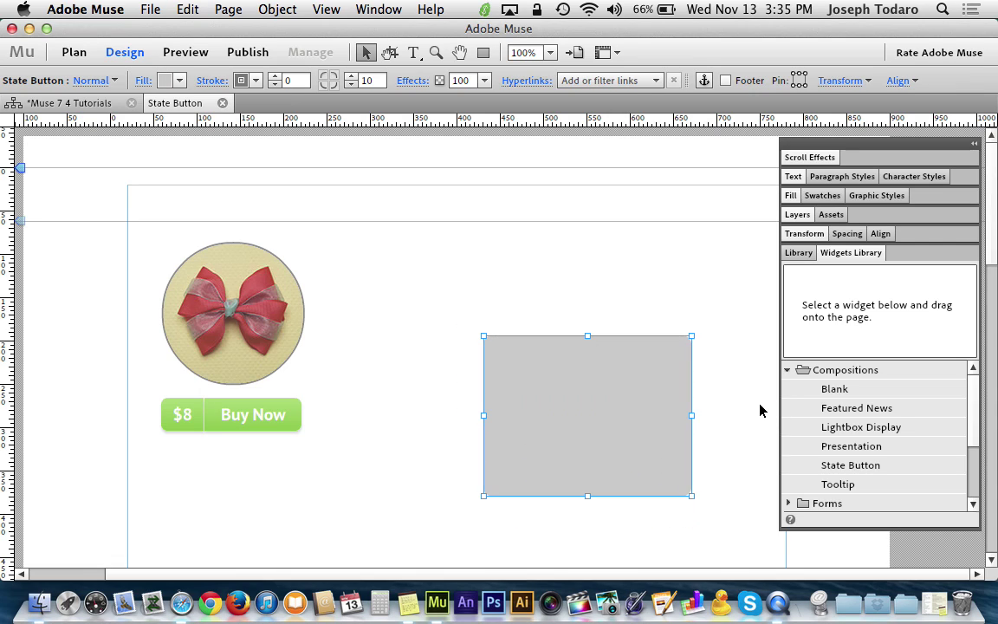
{"action": "key", "text": "super+shift+z"}
{"action": "key", "text": "super+shift+z"}
{"action": "key", "text": "super+shift+z"}
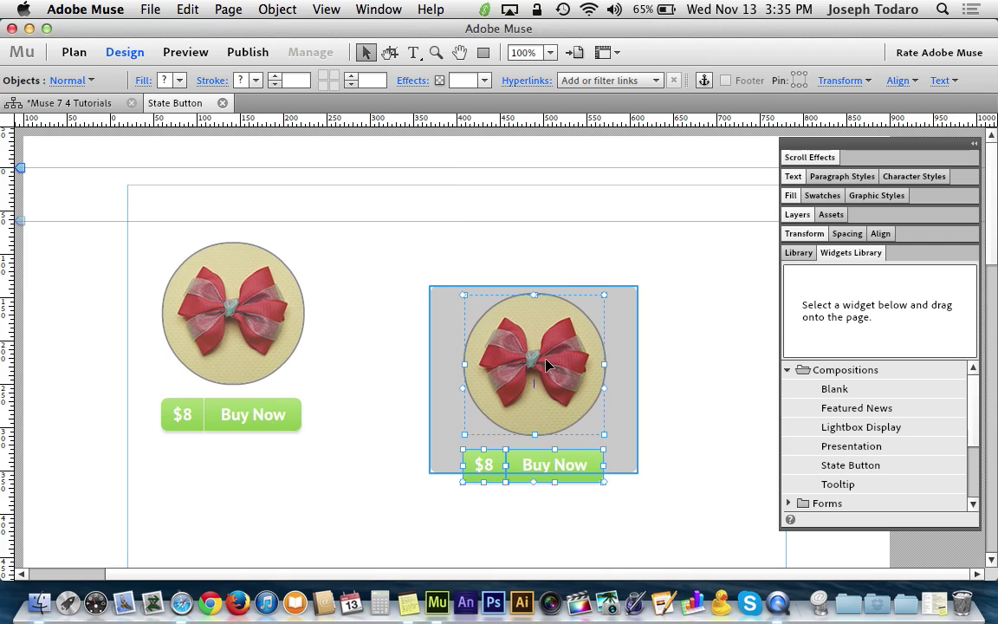
{"action": "left_click_drag", "start_coordinate": [548, 363], "coordinate": [732, 353]}
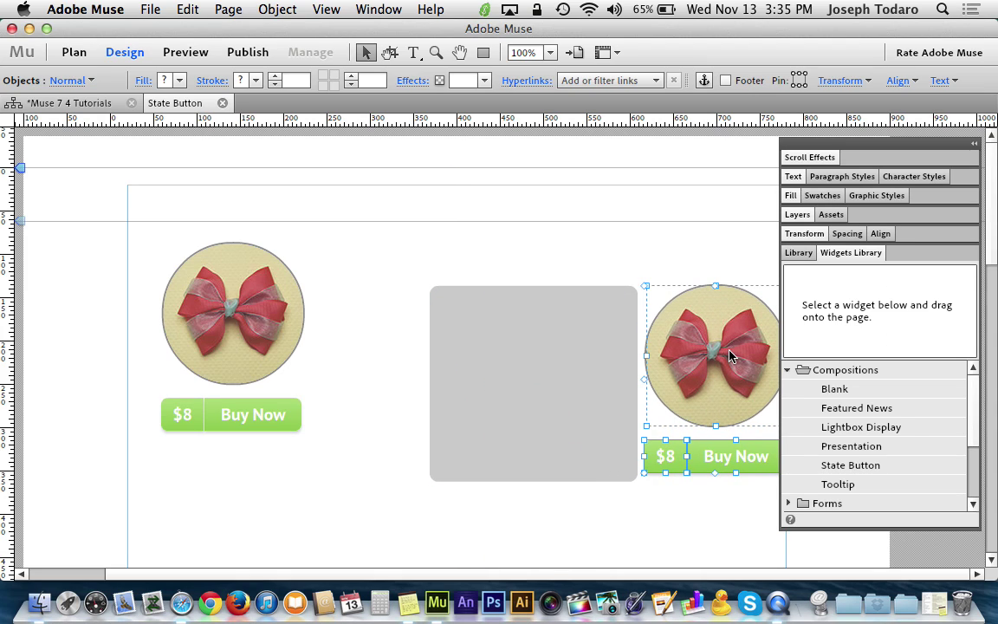
{"action": "left_click_drag", "start_coordinate": [730, 355], "coordinate": [551, 352]}
{"action": "left_click", "coordinate": [742, 332]}
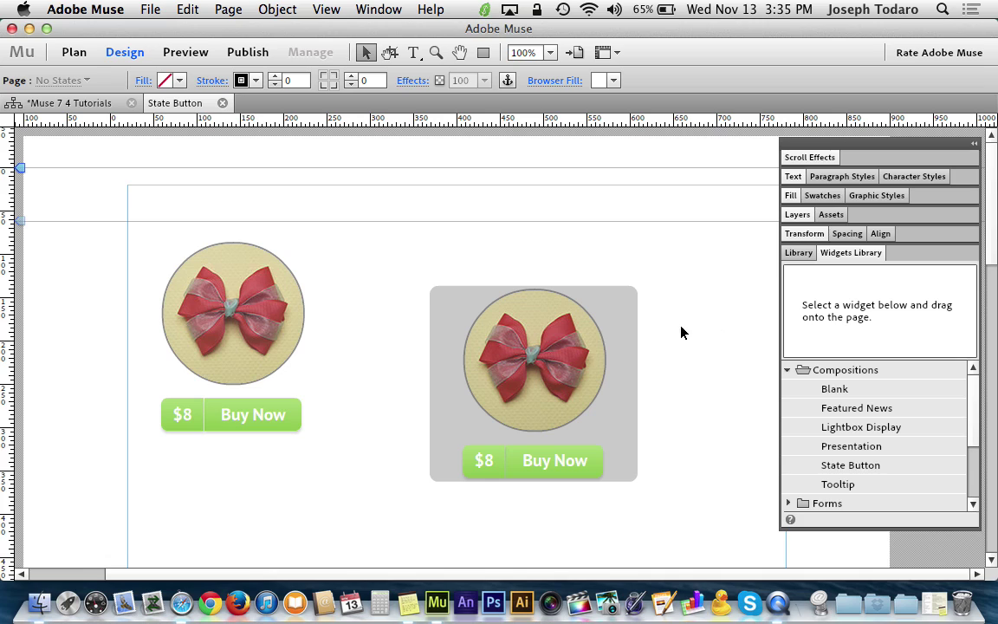
- Move the grey state button slightly up and nudge the bow image down about 8 px
{"action": "left_click_drag", "start_coordinate": [585, 356], "coordinate": [597, 346]}
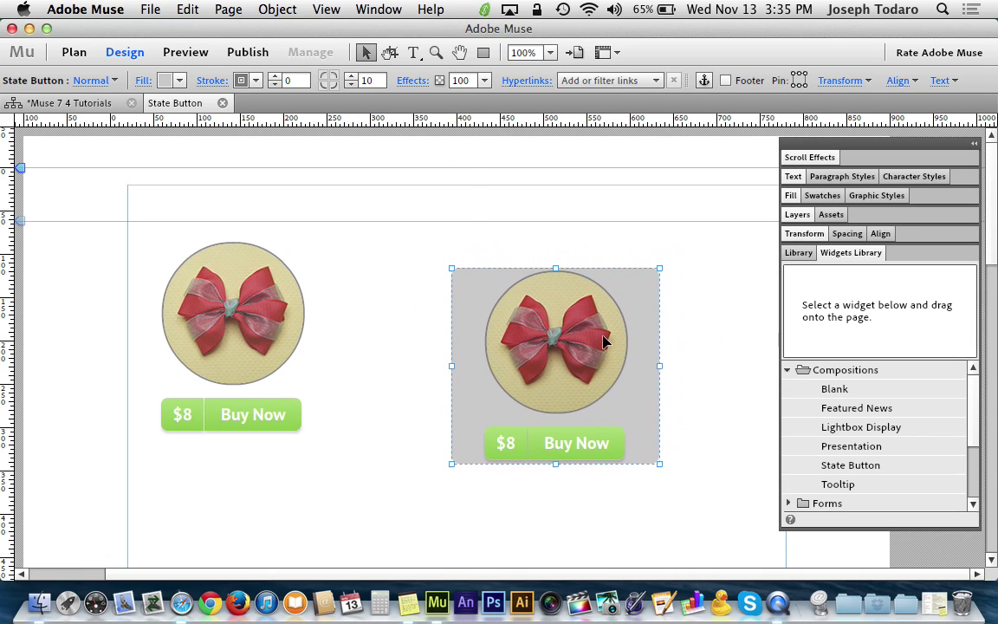
{"action": "left_click", "coordinate": [600, 341]}
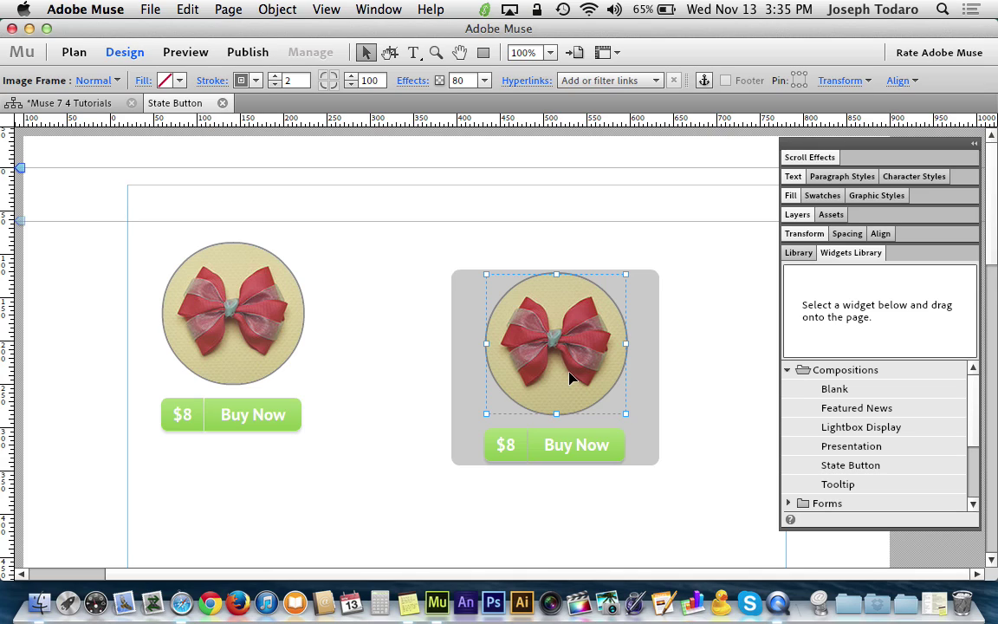
{"action": "left_click_drag", "start_coordinate": [570, 377], "coordinate": [569, 385]}
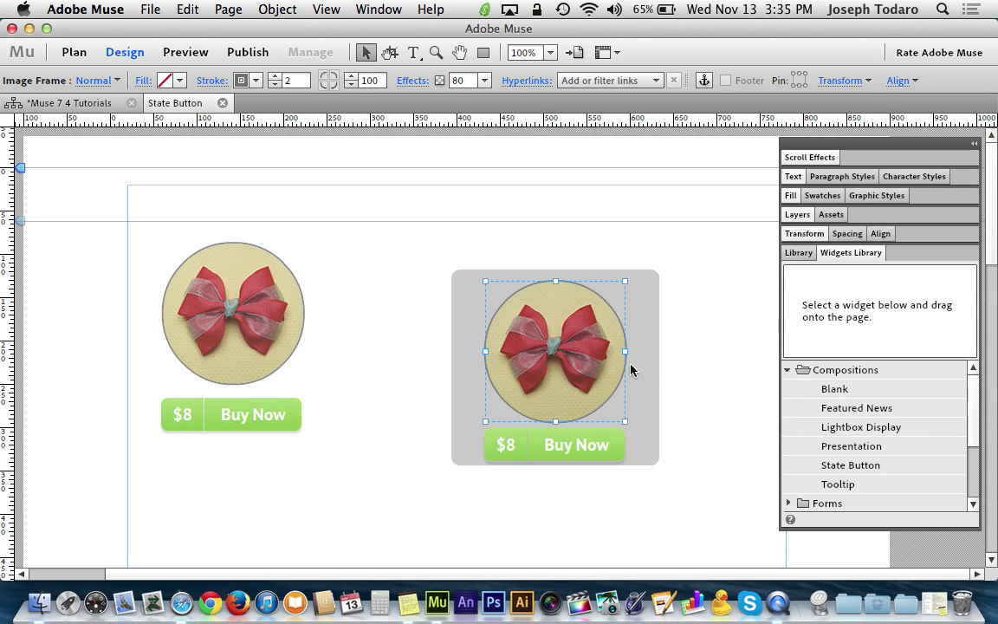
{"action": "left_click", "coordinate": [678, 369]}
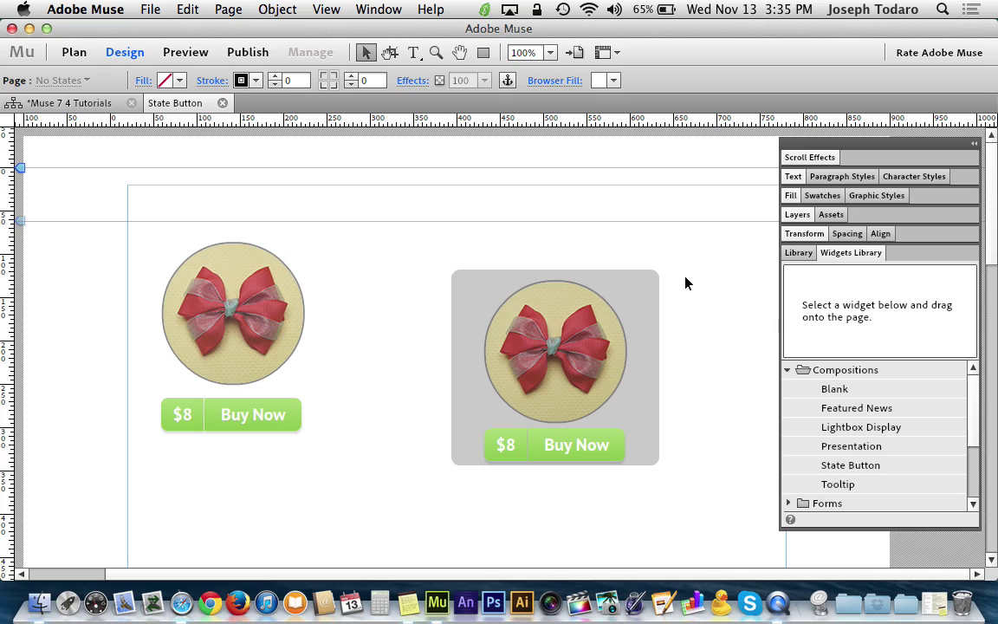
{"action": "left_click", "coordinate": [606, 344]}
- Delete the grey state button and a trial State Button widget, then go to MuseResources.com in Safari
{"action": "key", "text": "Delete"}
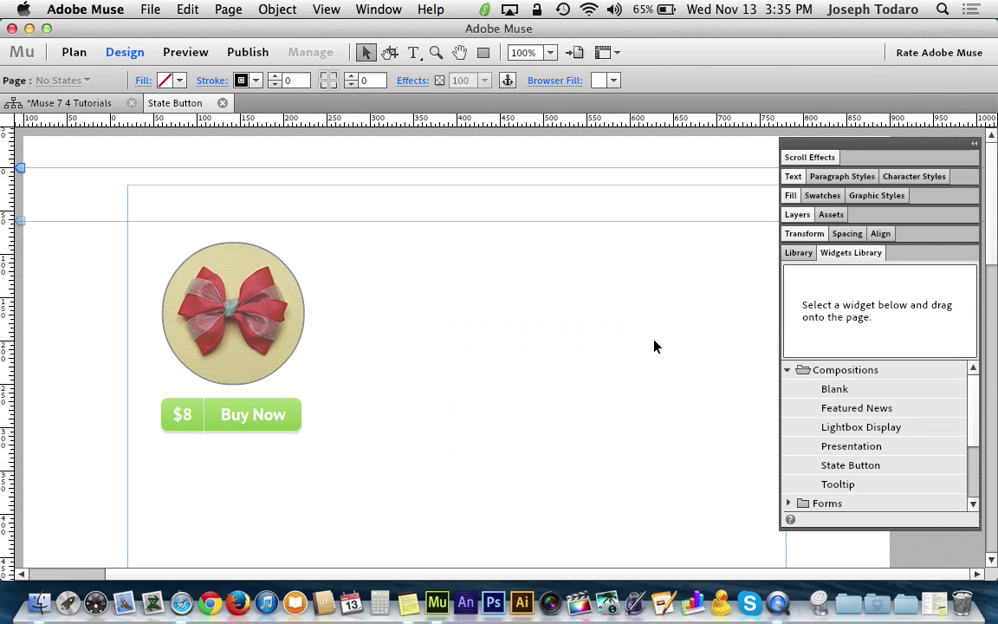
{"action": "left_click", "coordinate": [849, 466]}
{"action": "left_click_drag", "start_coordinate": [849, 469], "coordinate": [418, 288]}
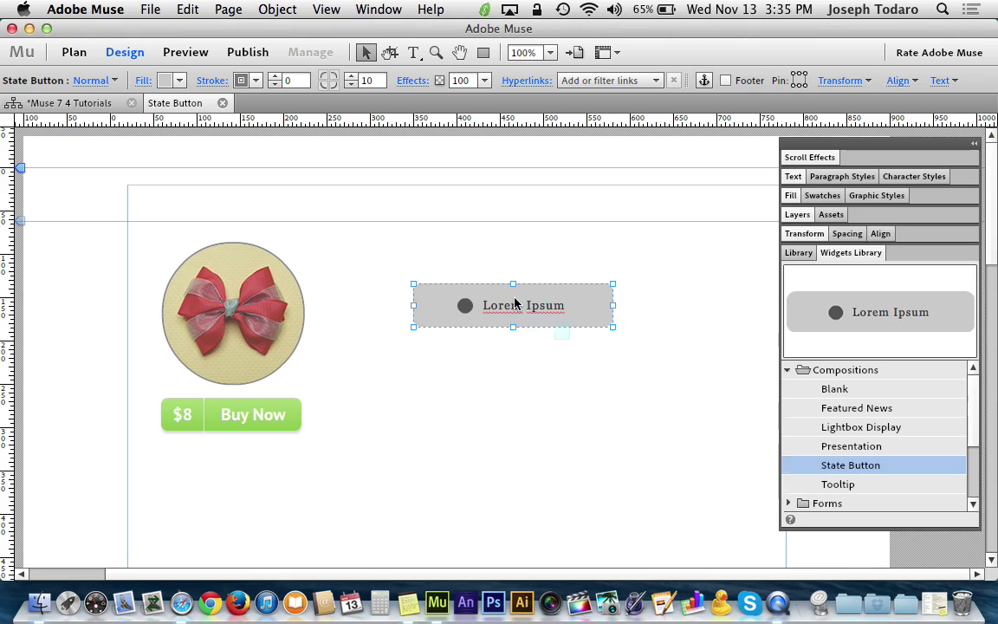
{"action": "key", "text": "Delete"}
{"action": "left_click", "coordinate": [817, 606]}
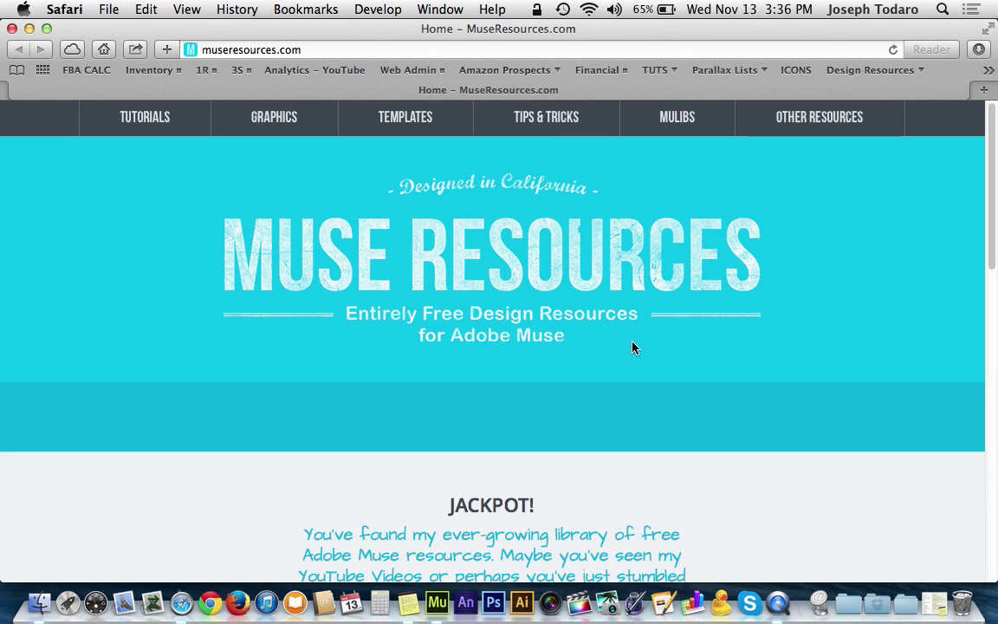
- Go to the MuseResources Mulibs page and download the Empty State Button library
{"action": "left_click", "coordinate": [689, 127]}
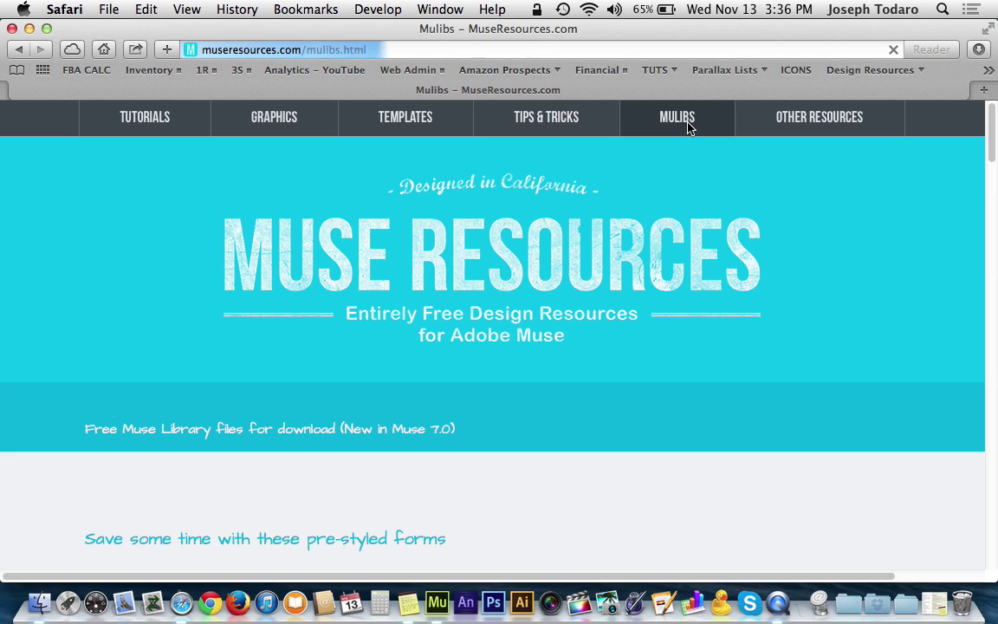
{"action": "scroll", "coordinate": [356, 512], "scroll_direction": "down", "scroll_amount": 15}
{"action": "scroll", "coordinate": [532, 459], "scroll_direction": "down", "scroll_amount": 20}
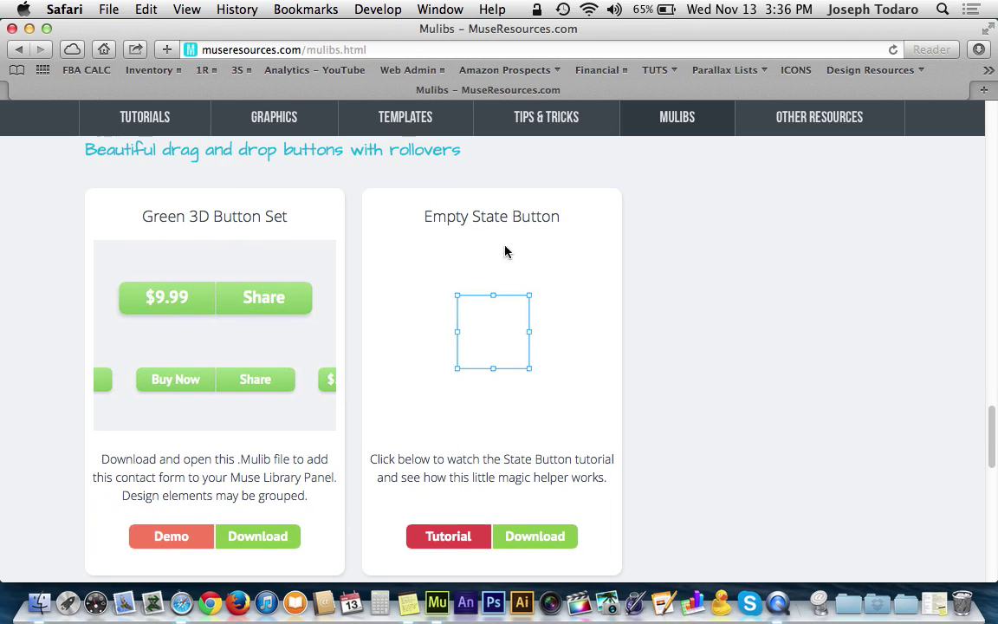
{"action": "scroll", "coordinate": [519, 301], "scroll_direction": "down", "scroll_amount": 1}
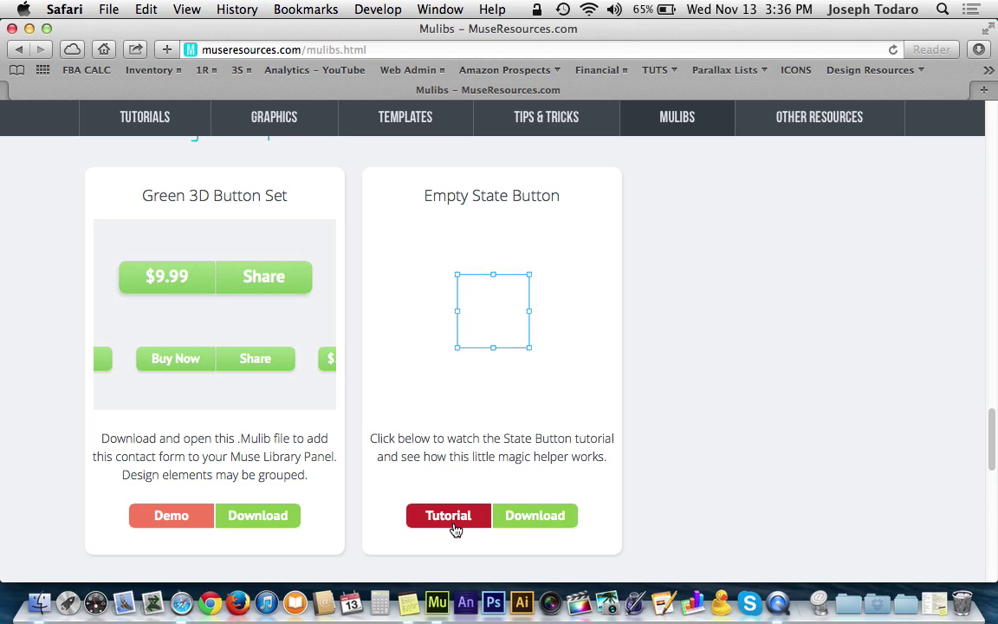
{"action": "left_click", "coordinate": [541, 516]}
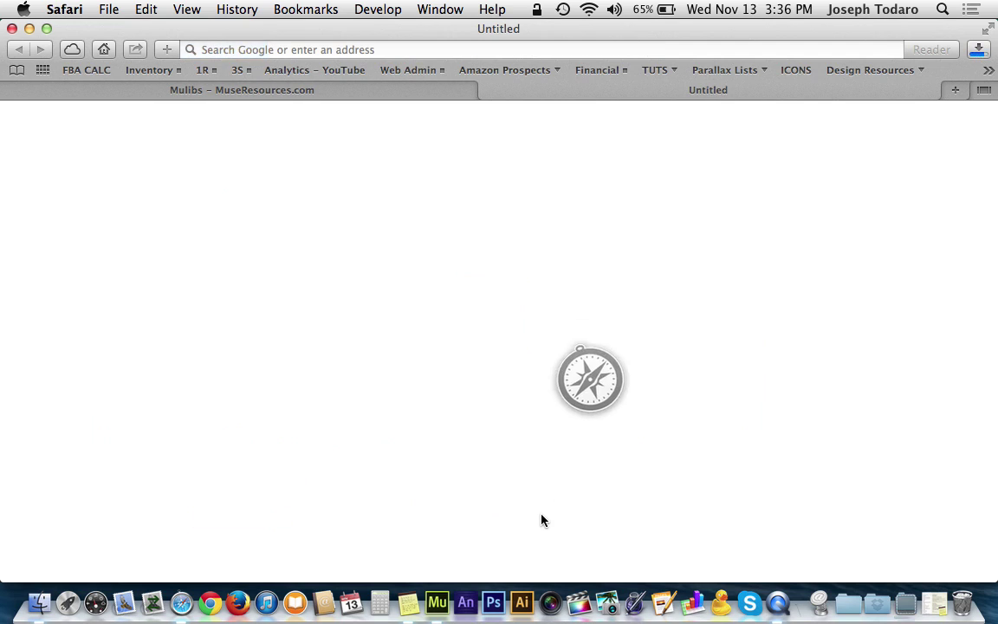
- Open [MR] Empty State Button.mulib from the downloaded folder to add it to Muse's library
{"action": "left_click", "coordinate": [911, 598]}
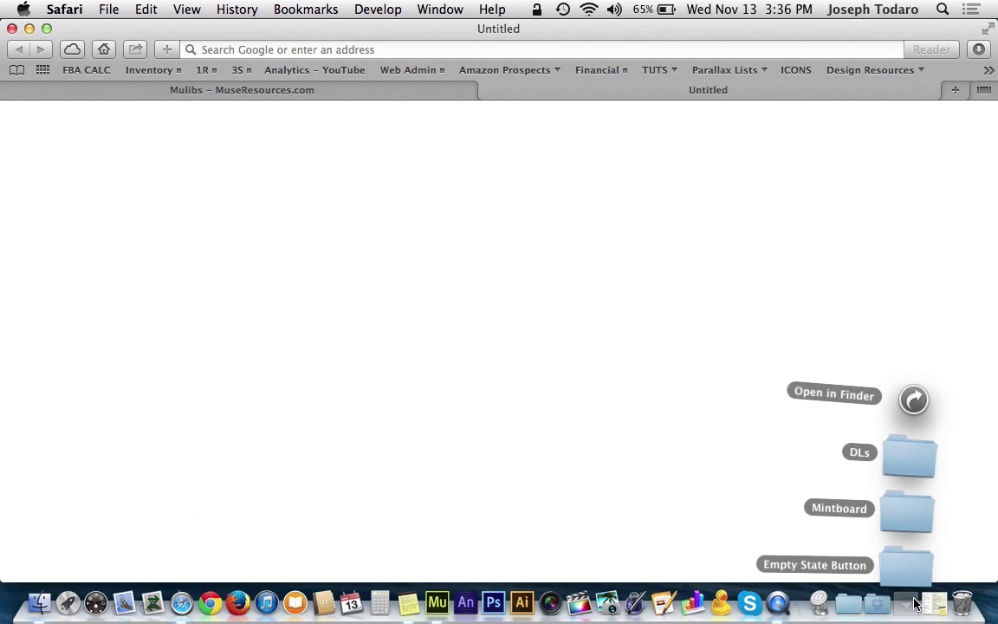
{"action": "left_click", "coordinate": [914, 582]}
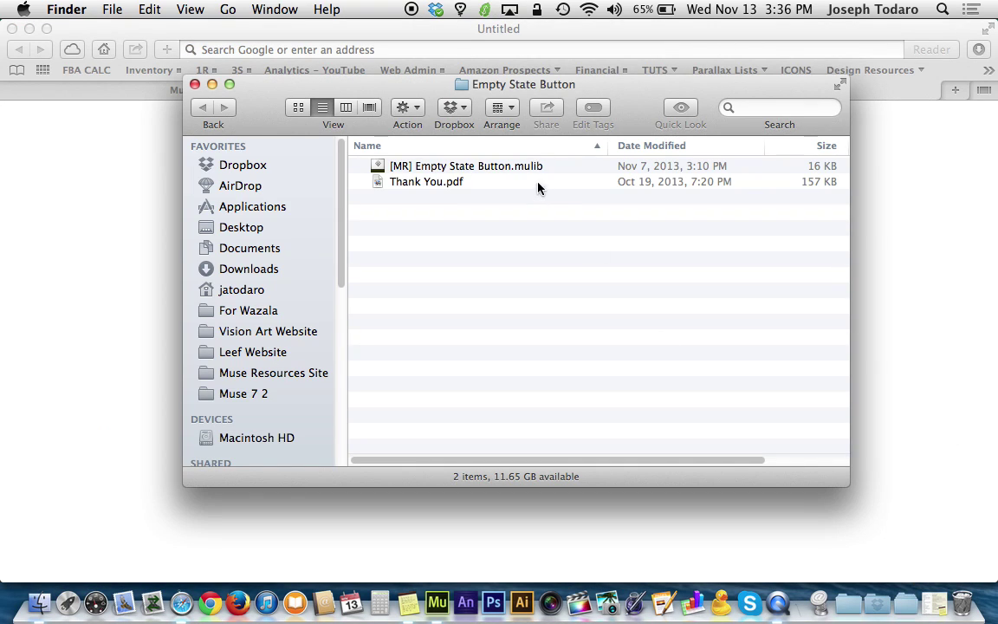
{"action": "double_click", "coordinate": [499, 165]}
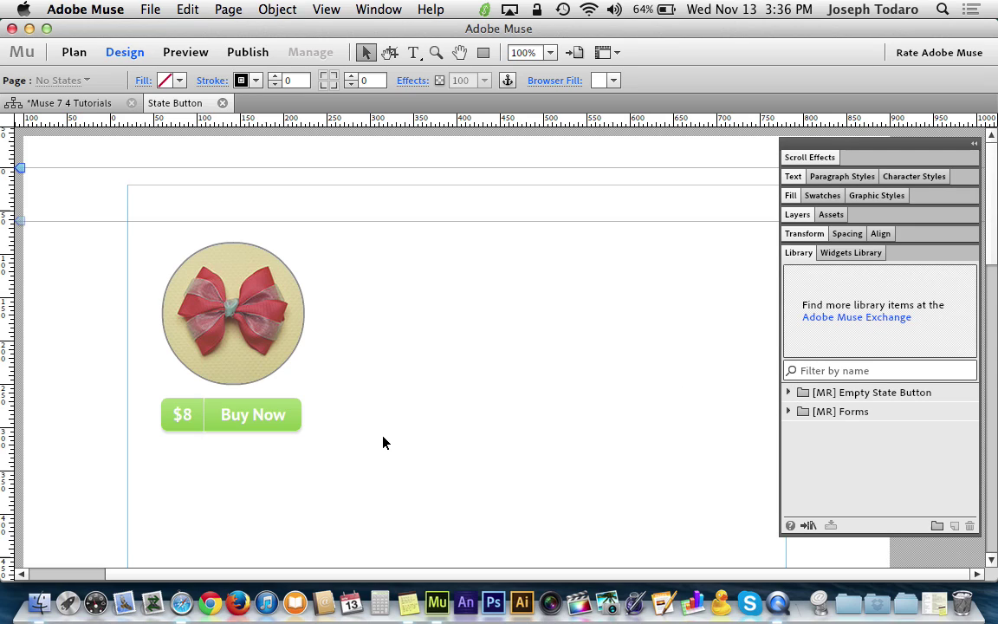
- Expand the [MR] Empty State Button library, then copy and delete the bow and Buy Now pair
{"action": "left_click", "coordinate": [788, 391]}
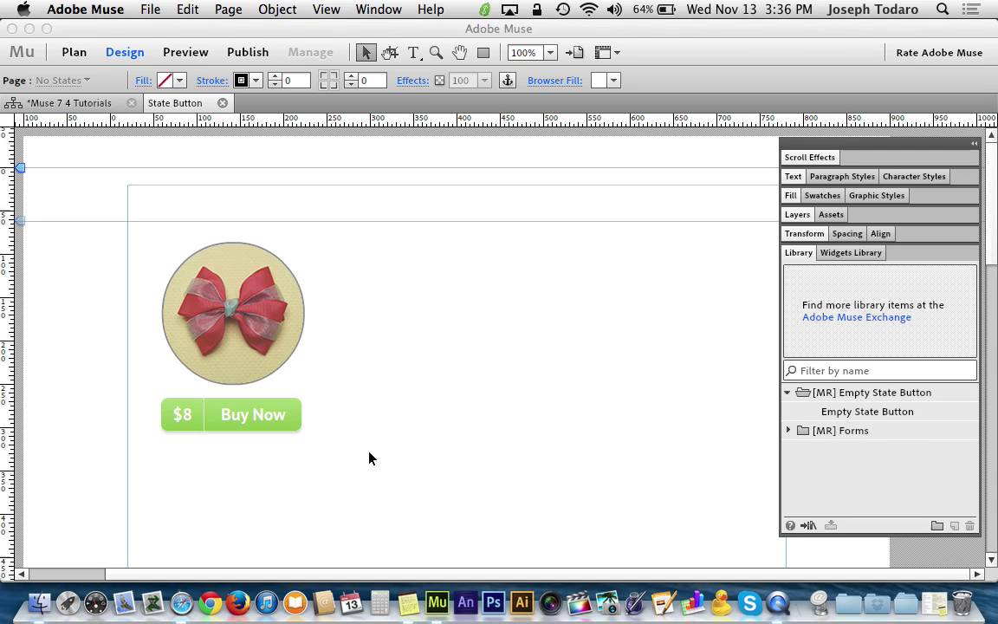
{"action": "left_click_drag", "start_coordinate": [367, 456], "coordinate": [133, 278]}
{"action": "key", "text": "super+c"}
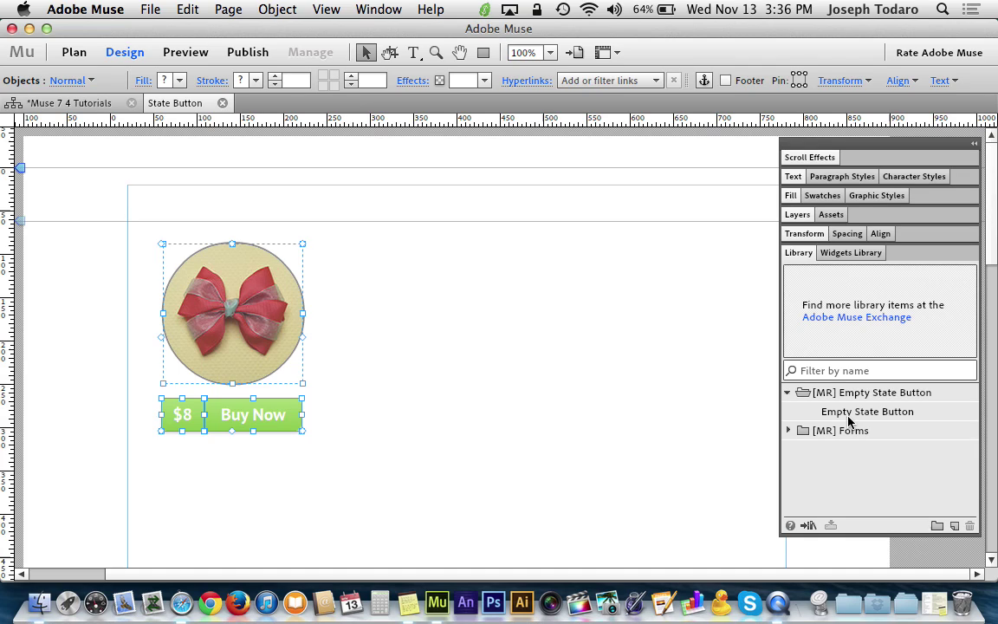
{"action": "key", "text": "Delete"}
- Place an Empty State Button, paste the bow and Buy Now into it, and move it to the originals' spot
{"action": "left_click_drag", "start_coordinate": [849, 420], "coordinate": [396, 302]}
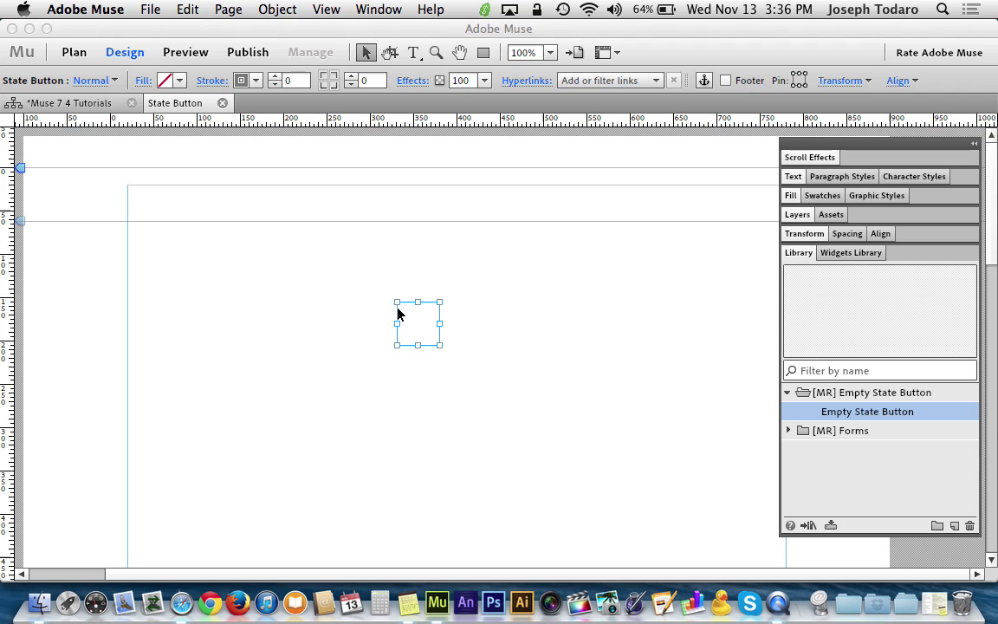
{"action": "key", "text": "super+v"}
{"action": "left_click", "coordinate": [350, 327]}
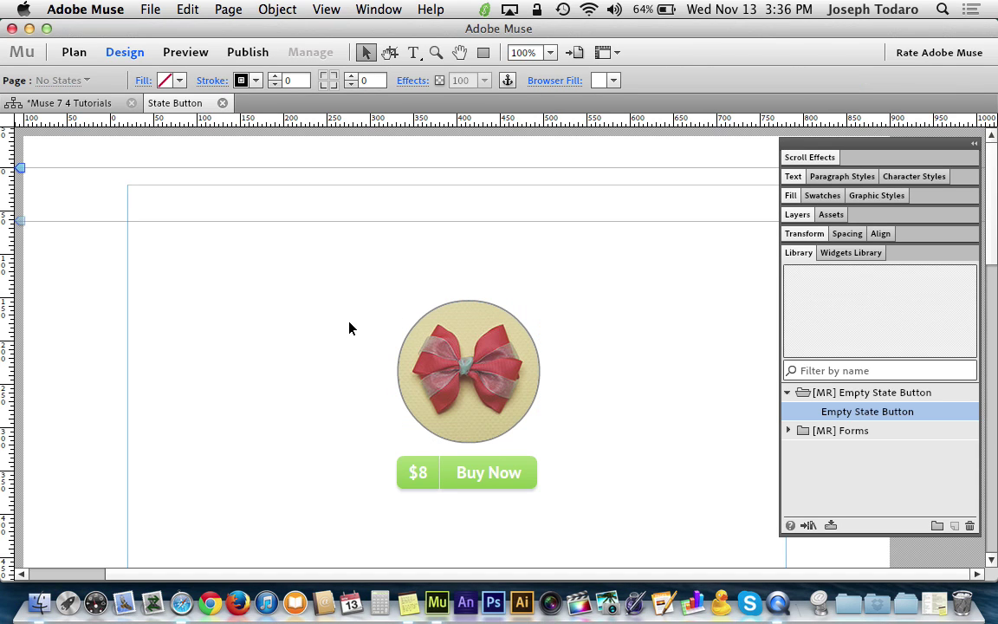
{"action": "left_click_drag", "start_coordinate": [526, 360], "coordinate": [289, 314]}
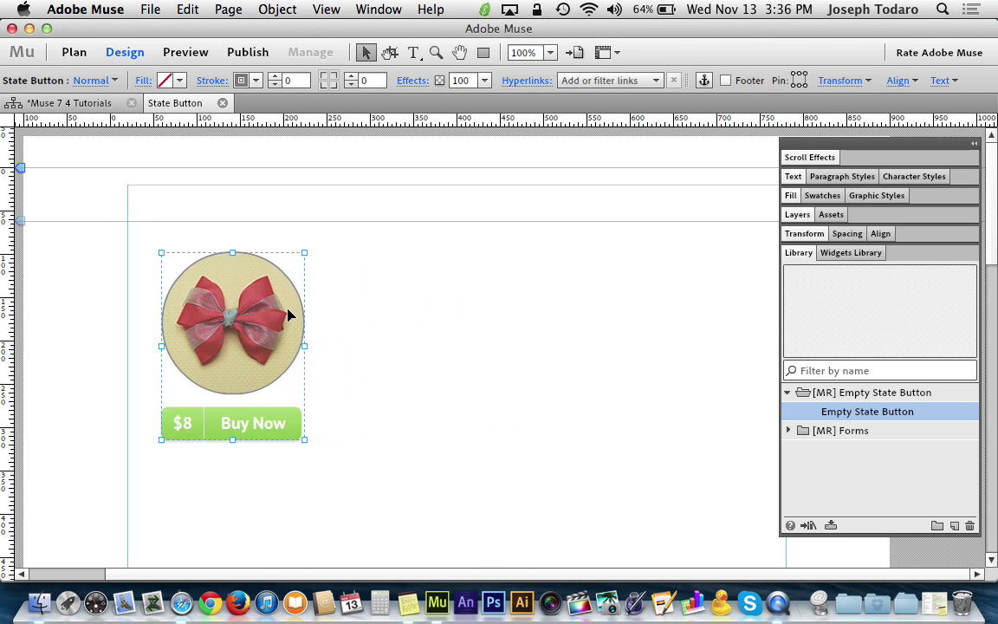
{"action": "left_click", "coordinate": [395, 330]}
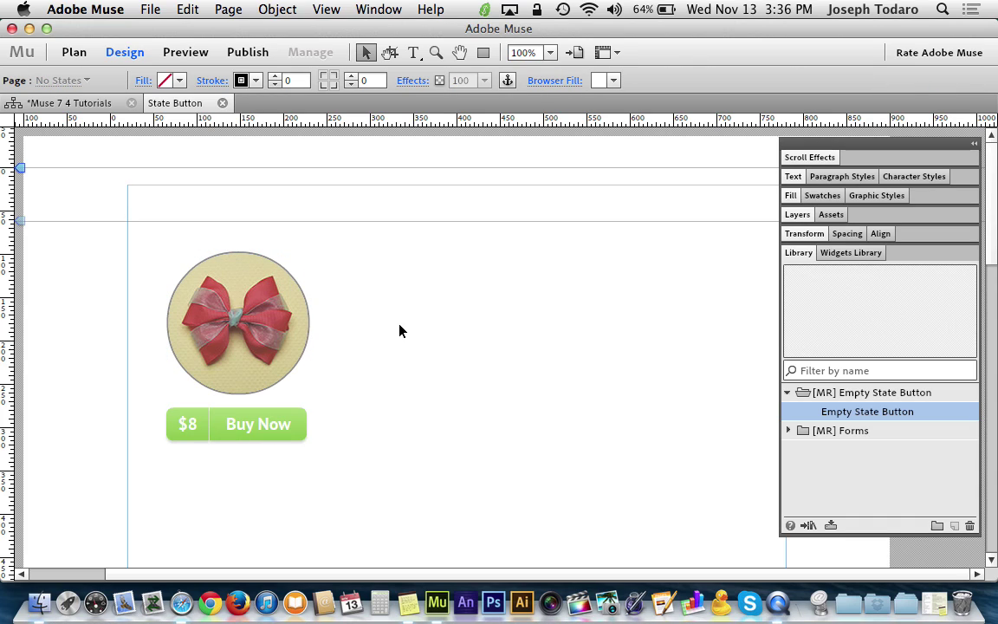
- Add a second bow state button shifted about 15 px right, plus an empty state button lower down
{"action": "left_click_drag", "start_coordinate": [888, 416], "coordinate": [489, 274]}
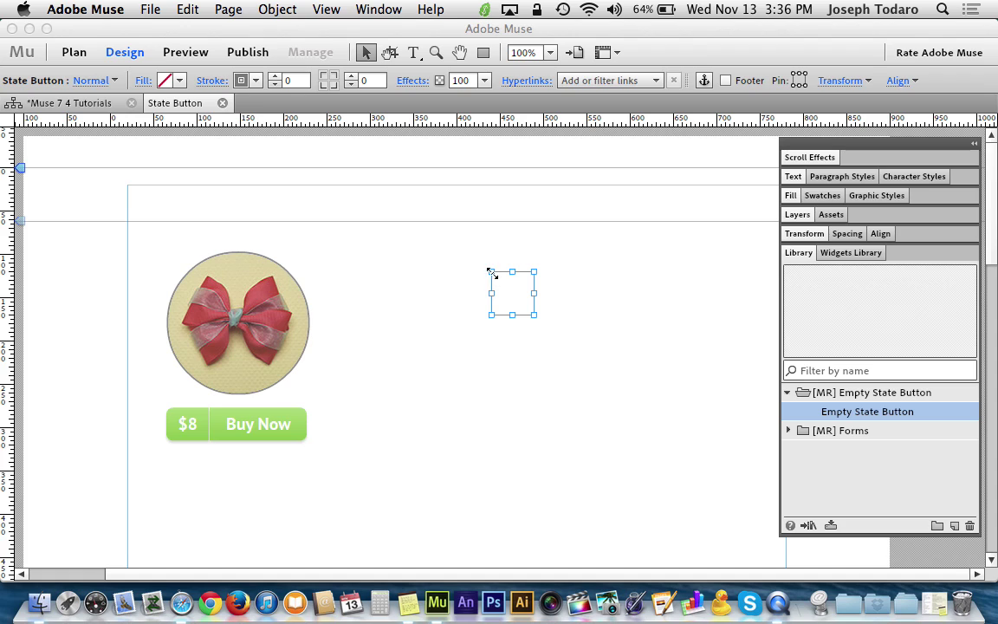
{"action": "left_click", "coordinate": [364, 317]}
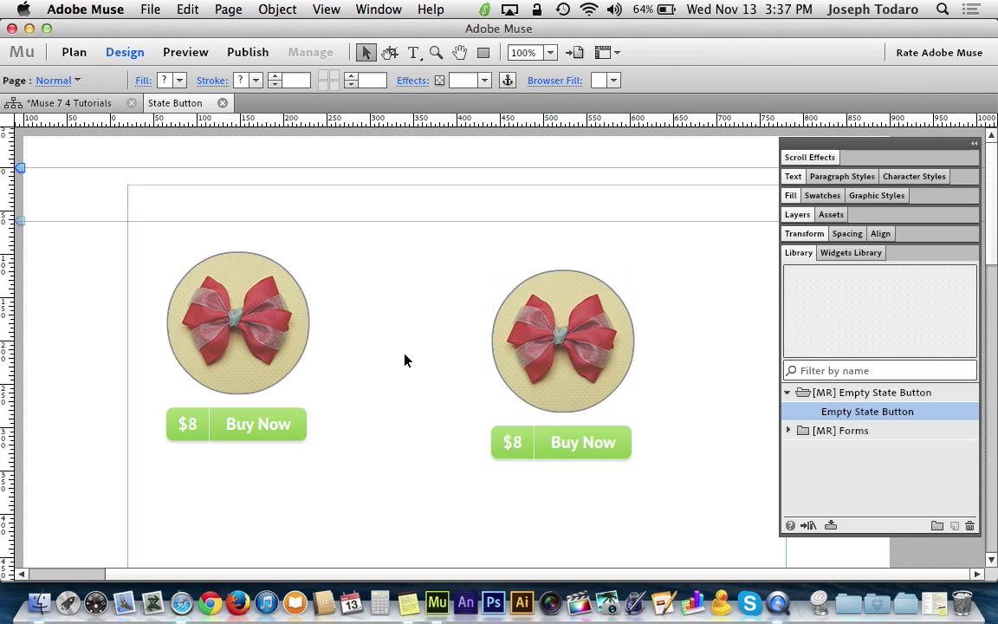
{"action": "left_click", "coordinate": [579, 333]}
{"action": "left_click_drag", "start_coordinate": [578, 333], "coordinate": [592, 335]}
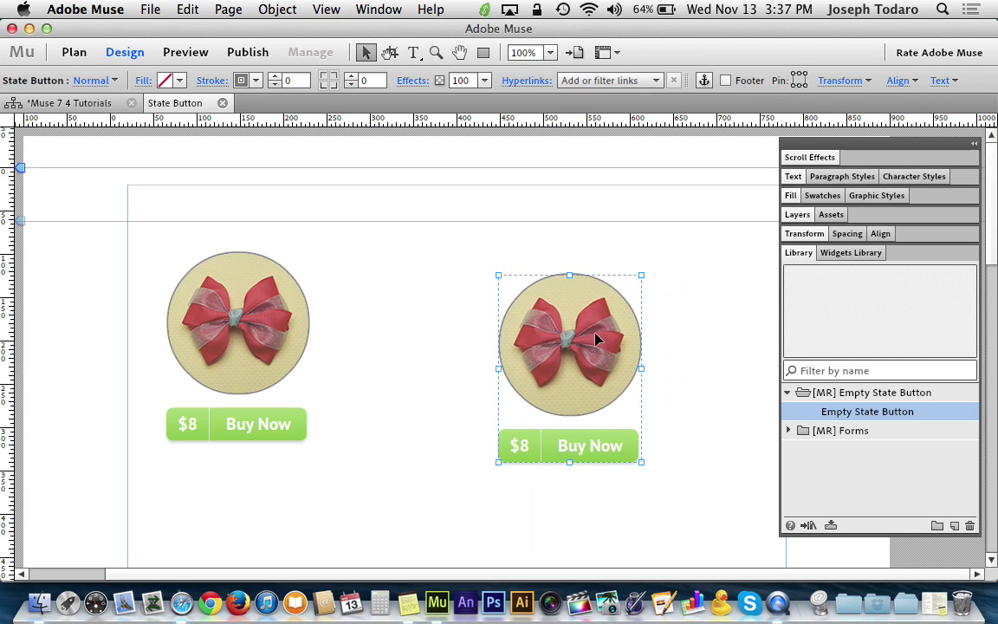
{"action": "left_click", "coordinate": [749, 358]}
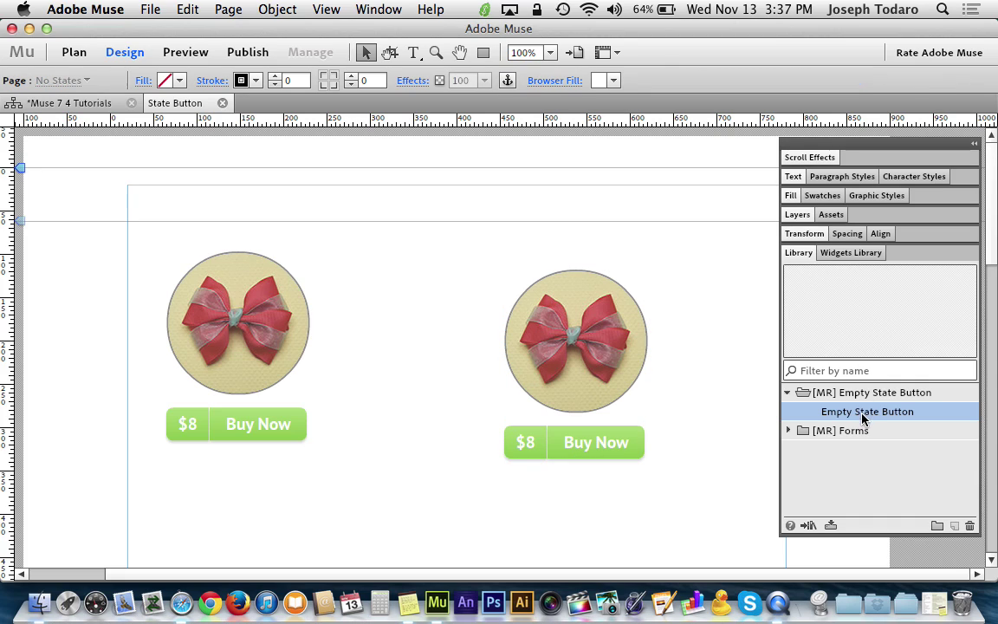
{"action": "left_click_drag", "start_coordinate": [865, 414], "coordinate": [495, 535]}
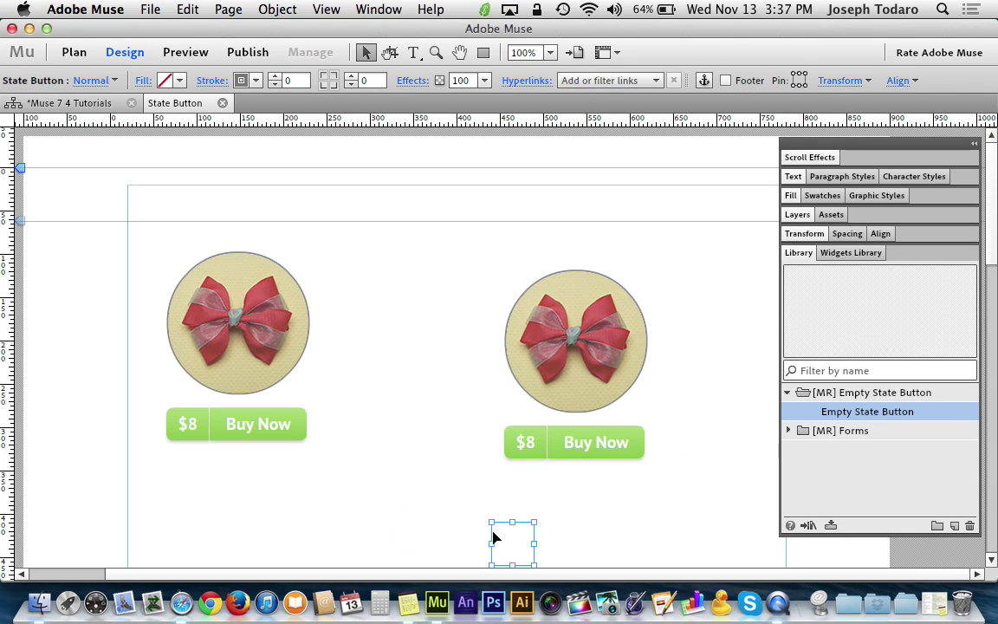
{"action": "left_click", "coordinate": [633, 532]}
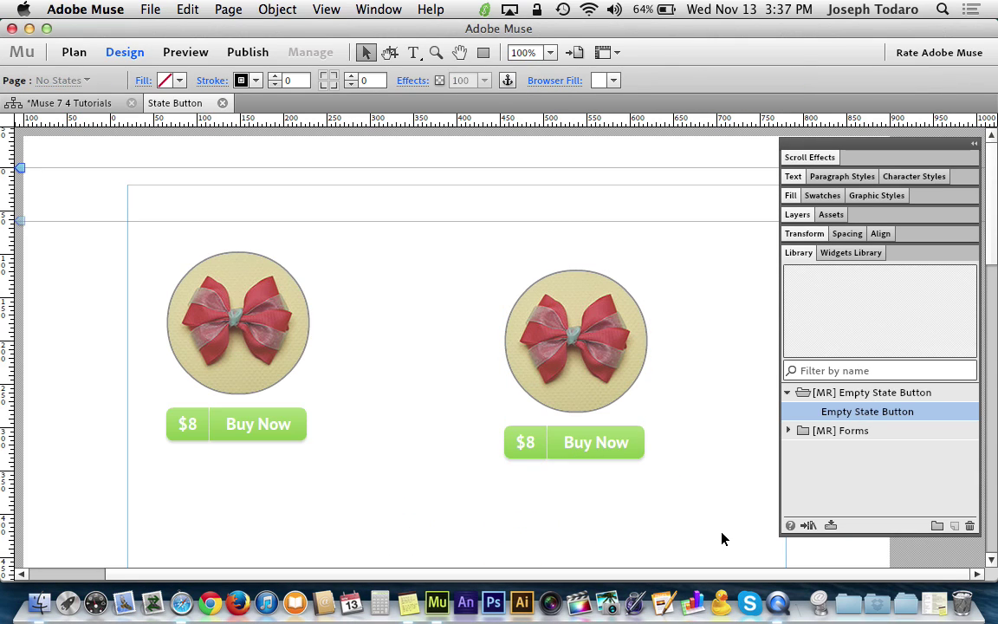